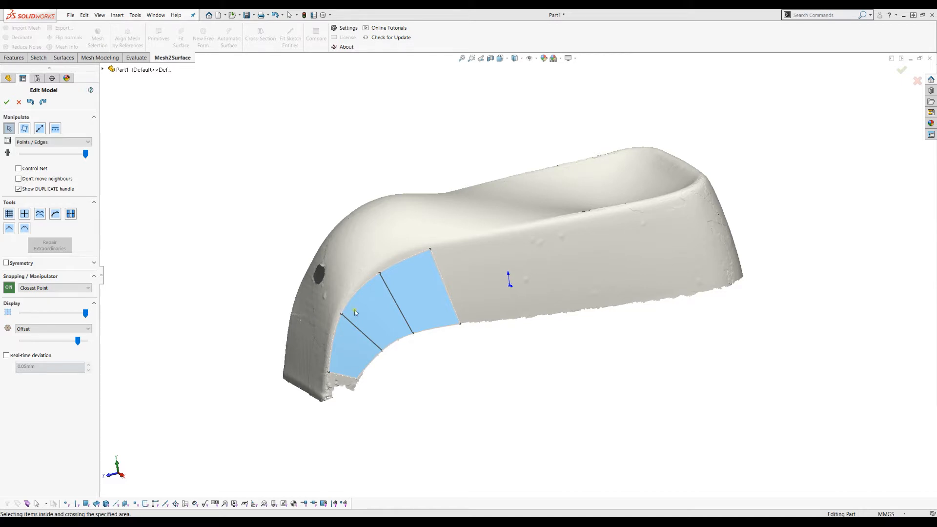
Move the control point on the side strip's upper edge to follow the scan's curved upper rim
scroll(557, 301, down, 3)
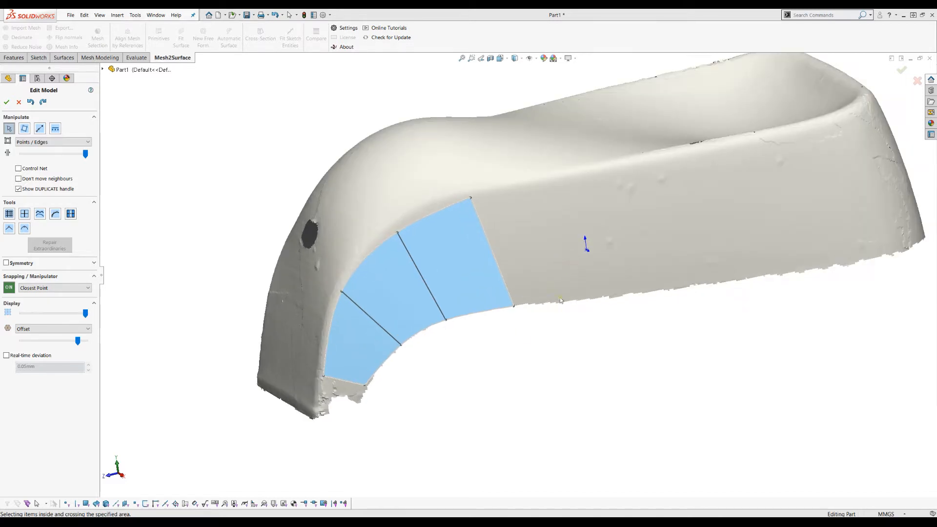
middle_drag(570, 315, 570, 341)
middle_drag(230, 359, 223, 318)
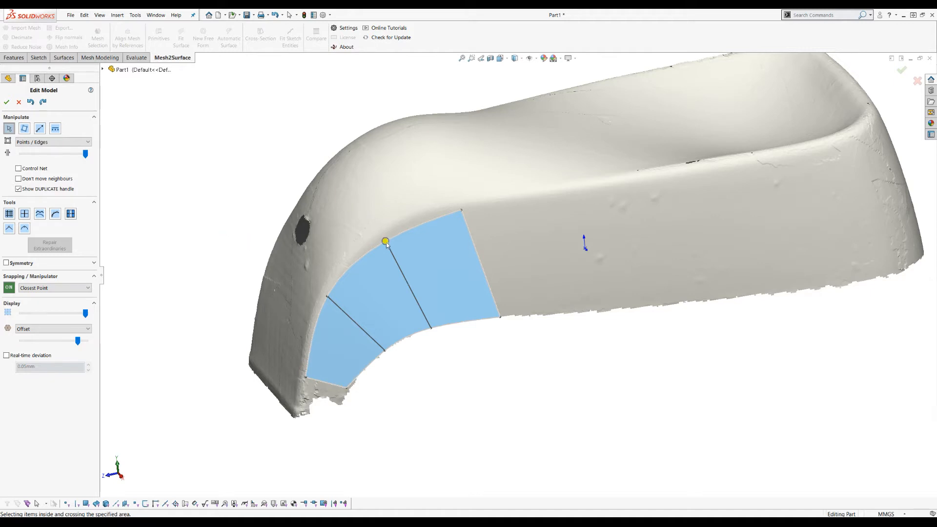
drag(389, 241, 389, 239)
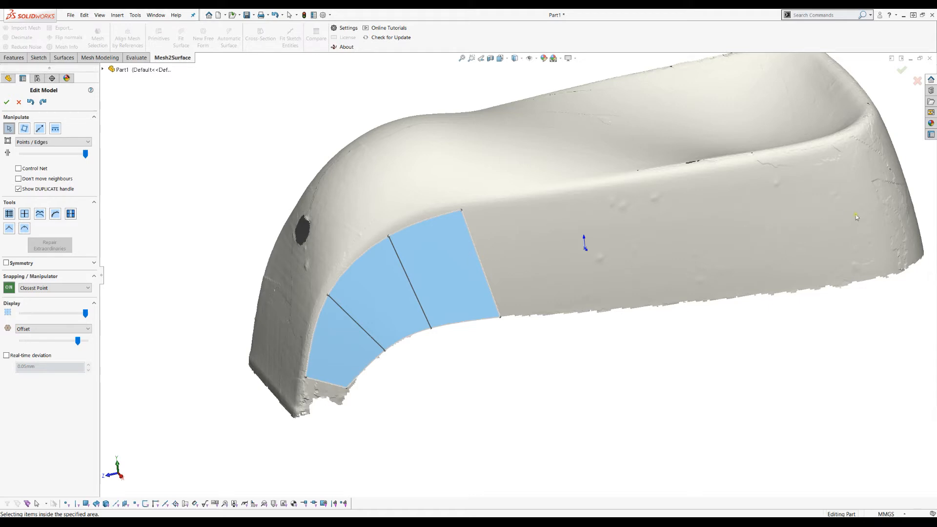
Extend the side strip by two faces along the straight side wall and align their upper and lower corner points with the scan
middle_drag(339, 388, 447, 253)
drag(427, 249, 541, 246)
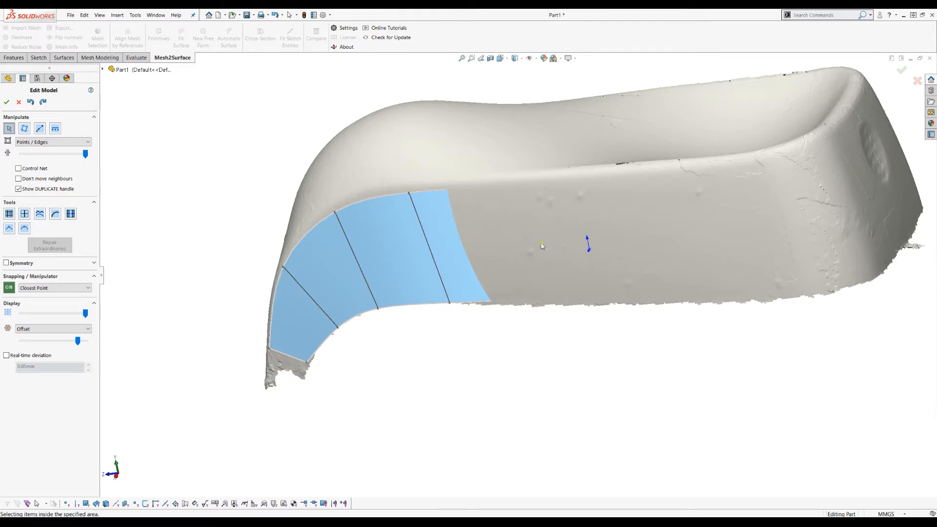
drag(559, 308, 557, 307)
drag(520, 187, 534, 185)
drag(547, 246, 697, 233)
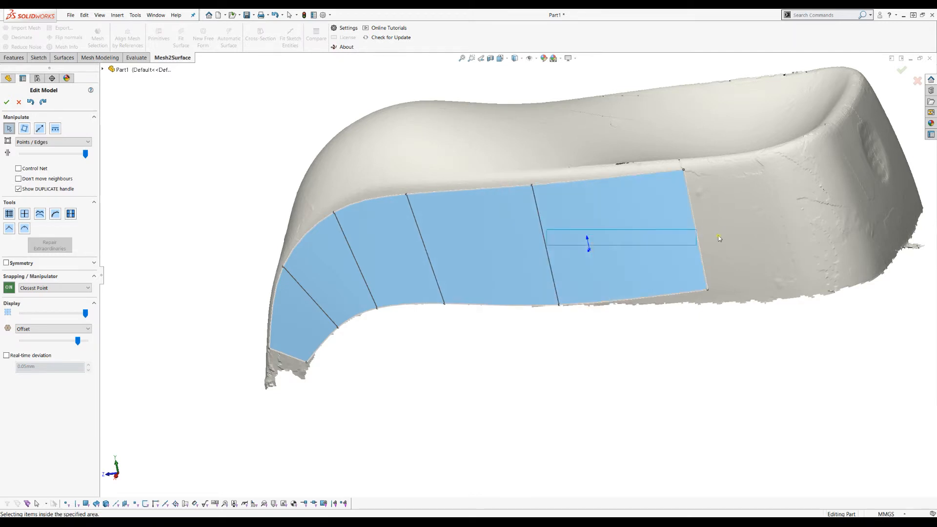
drag(710, 296, 714, 307)
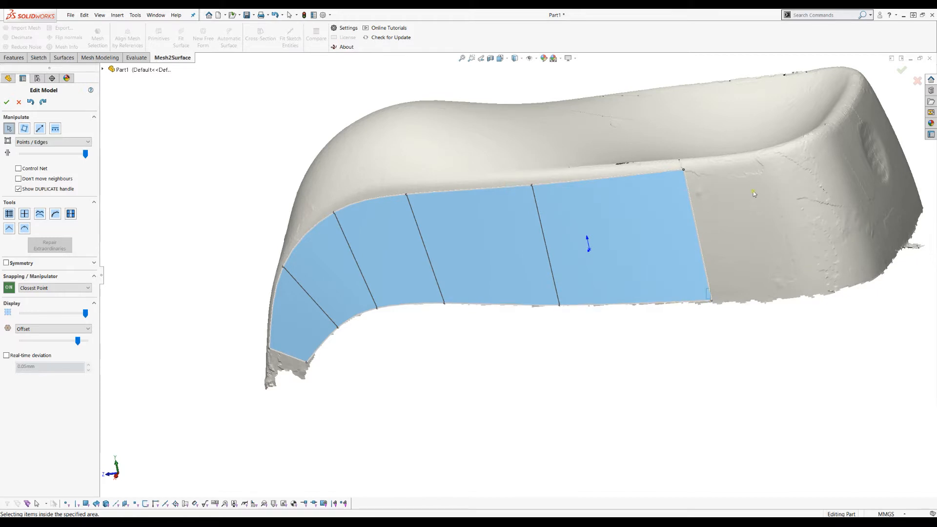
drag(685, 176, 686, 177)
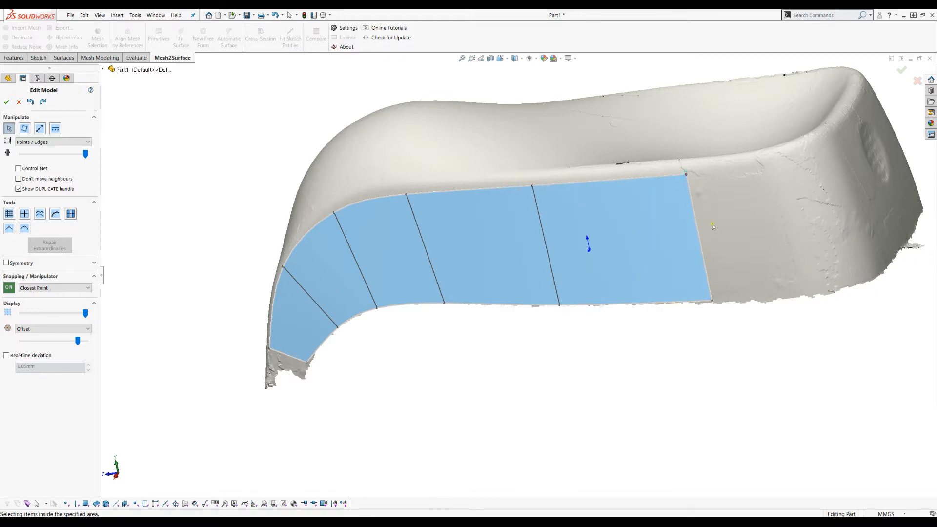
Set the mesh display to Transparent and extend the side strip by one more face up to the wide end's corner
click(40, 329)
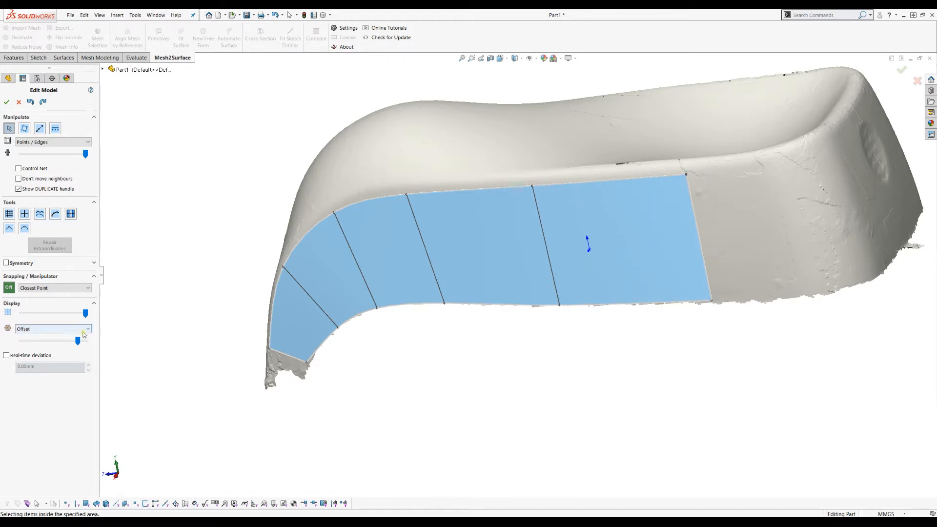
click(44, 340)
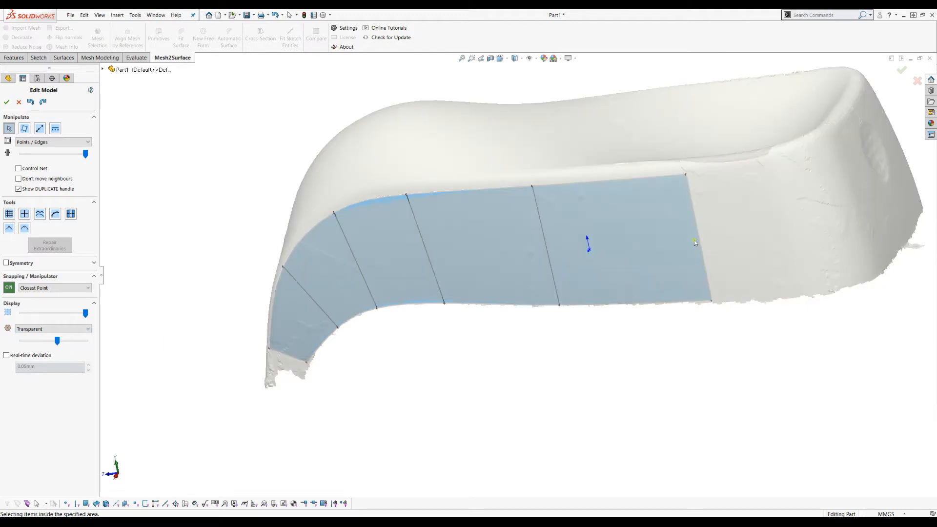
drag(776, 224, 796, 221)
drag(809, 283, 823, 292)
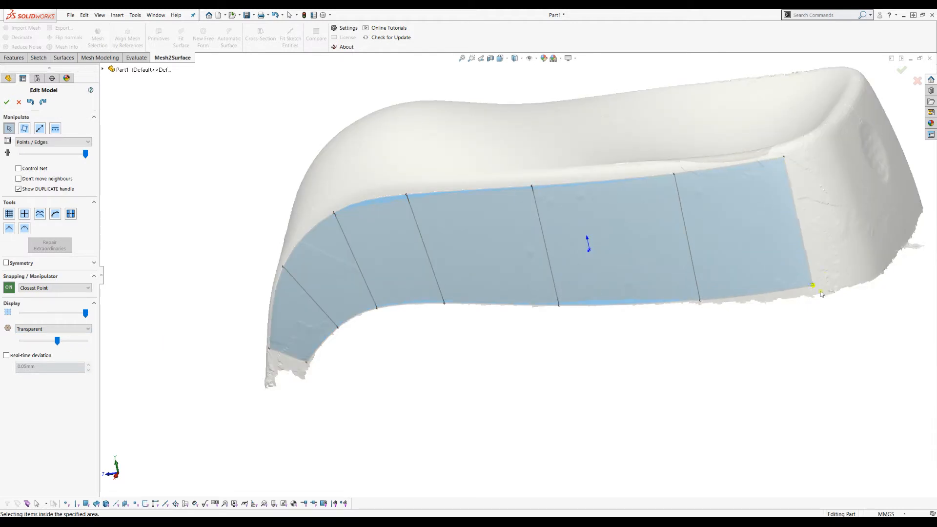
Extend the side strip by one face around the wide end's rounded corner and align the corner edge's upper and lower points
middle_drag(559, 362, 531, 387)
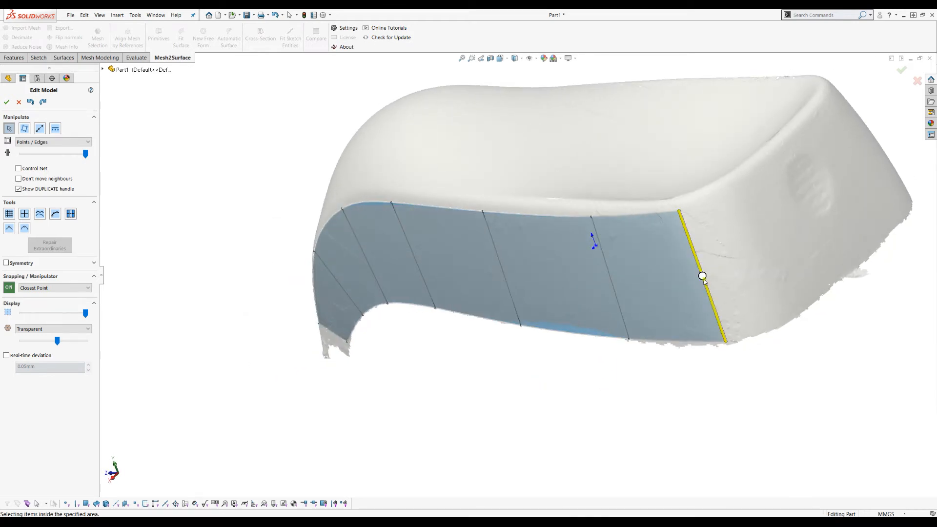
mouse_move(743, 267)
mouse_down()
mouse_move(773, 235)
mouse_move(793, 232)
mouse_up()
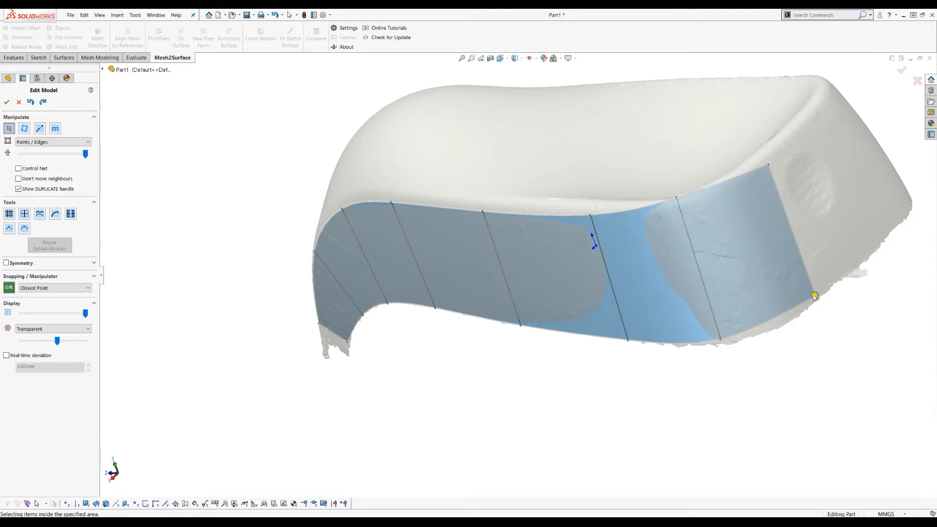
drag(722, 341, 736, 350)
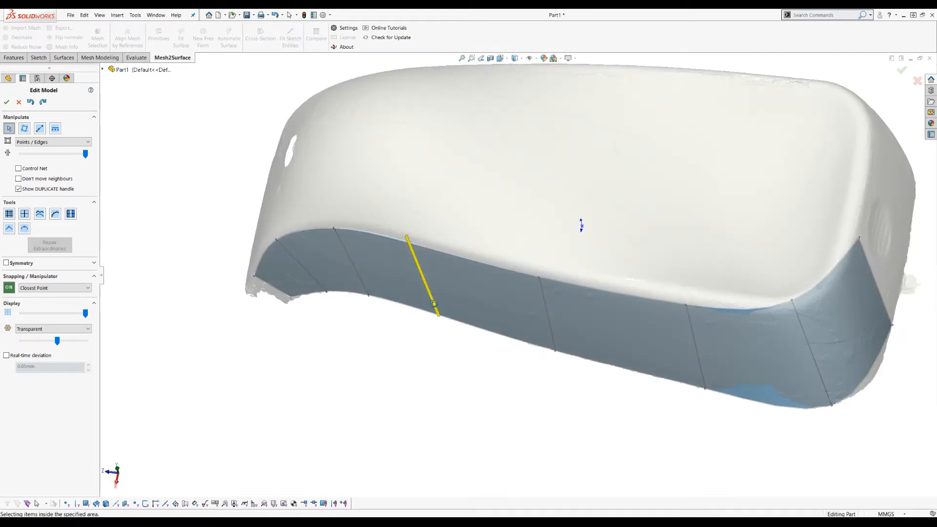
middle_drag(429, 294, 430, 313)
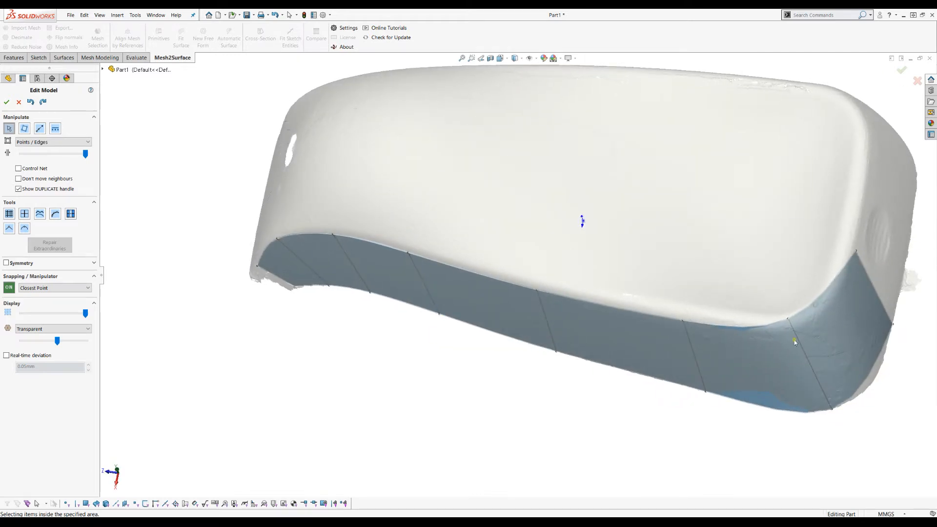
drag(789, 321, 794, 324)
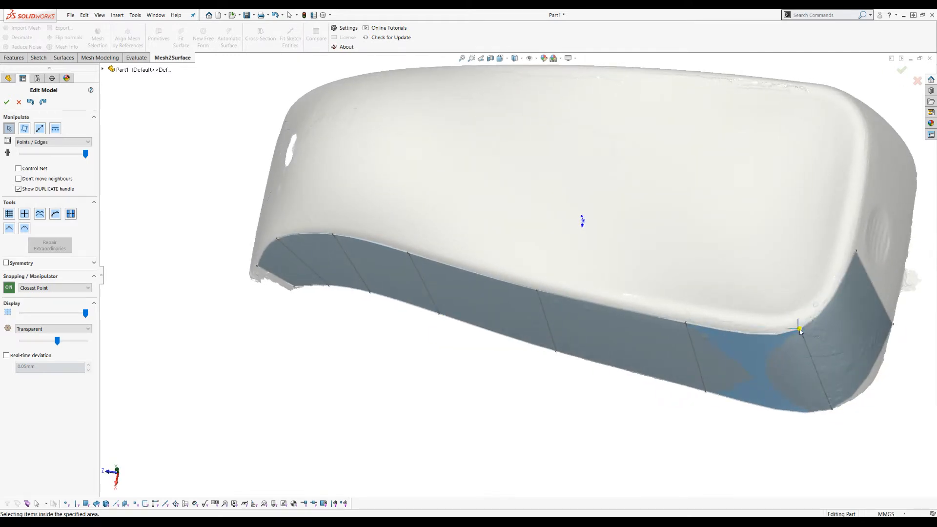
middle_drag(420, 193, 404, 164)
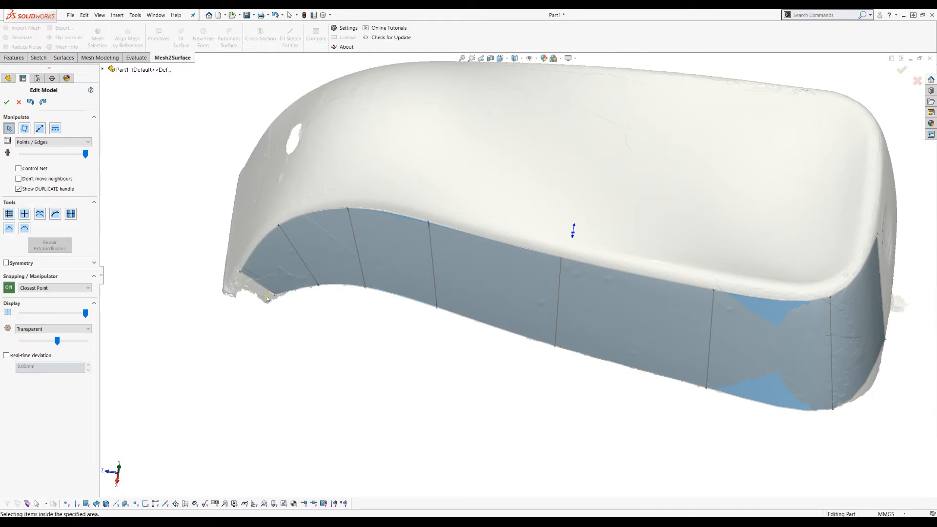
mouse_move(394, 224)
middle_down()
mouse_move(391, 268)
mouse_move(388, 236)
middle_up()
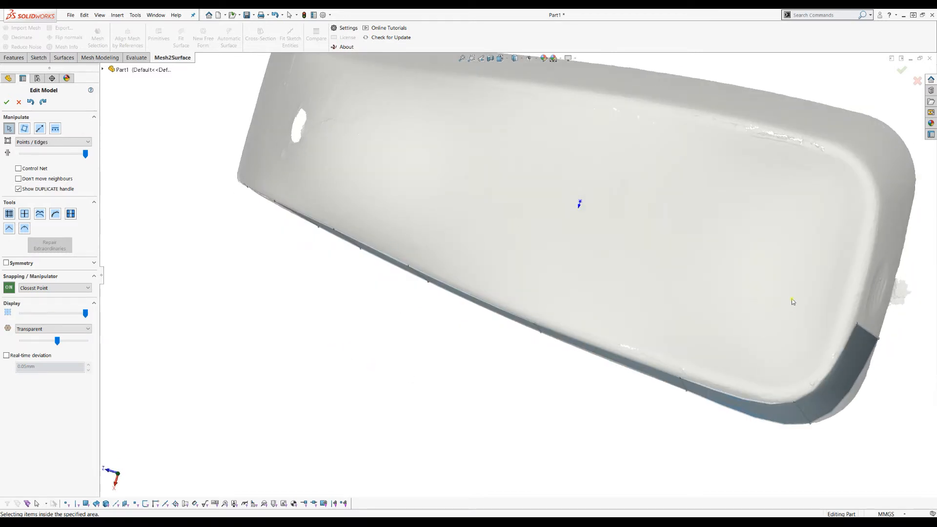
middle_drag(795, 243, 786, 161)
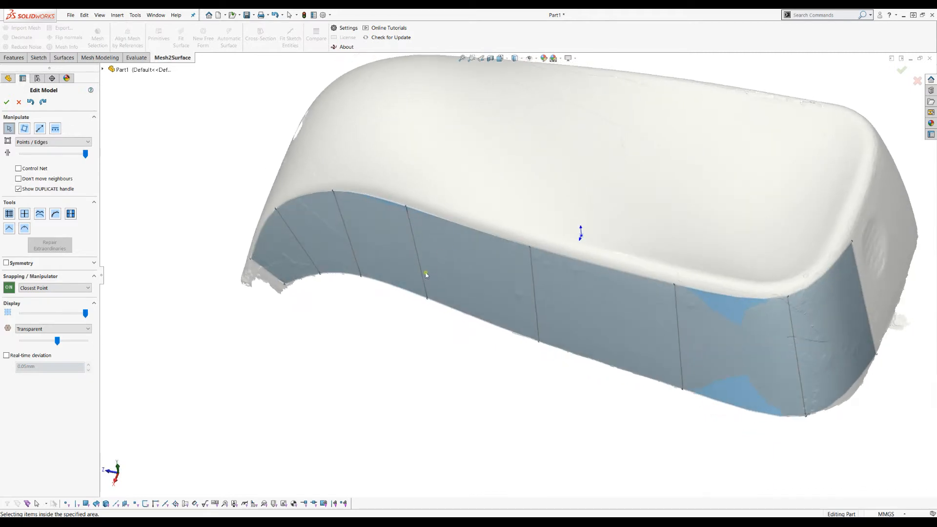
middle_drag(431, 400, 476, 416)
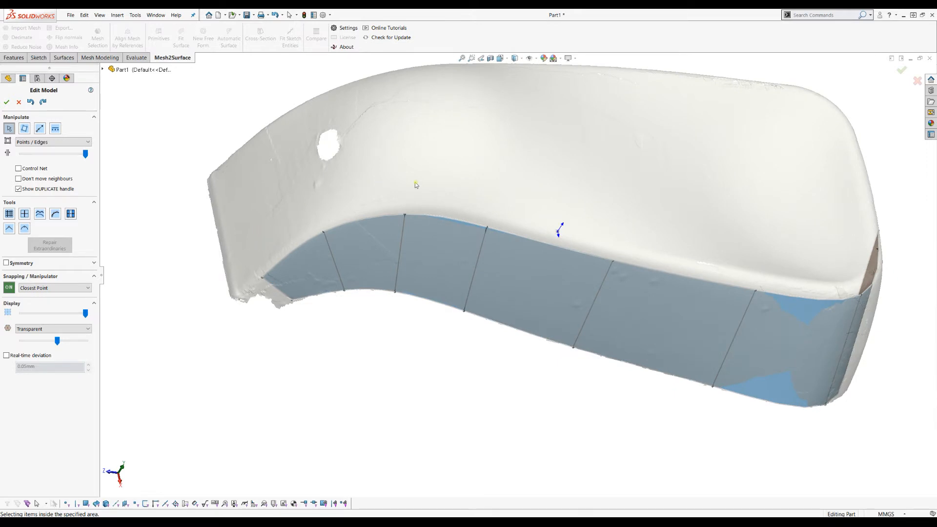
click(25, 128)
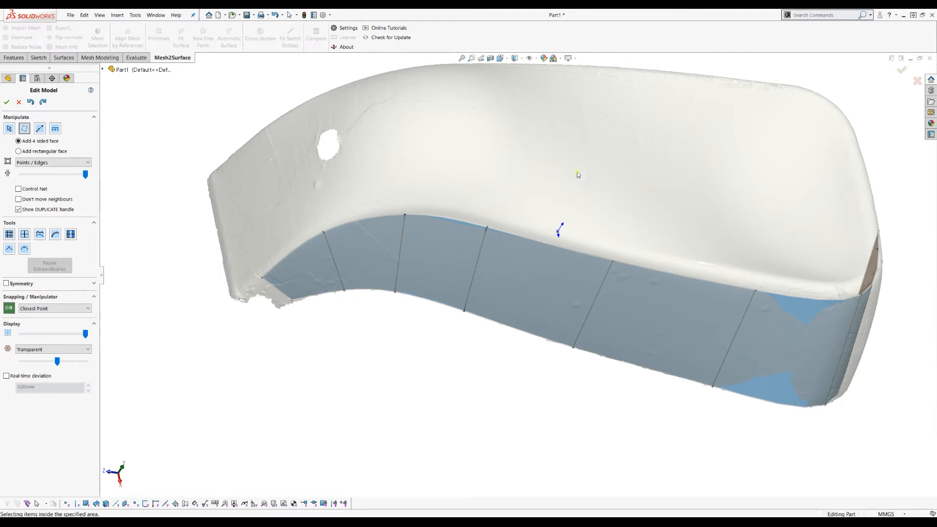
click(507, 60)
click(512, 113)
click(541, 113)
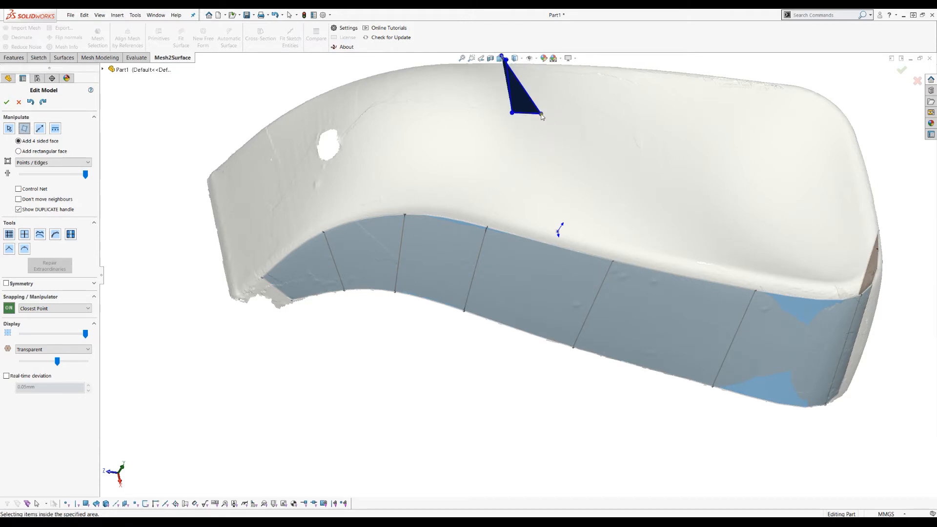
key(Escape)
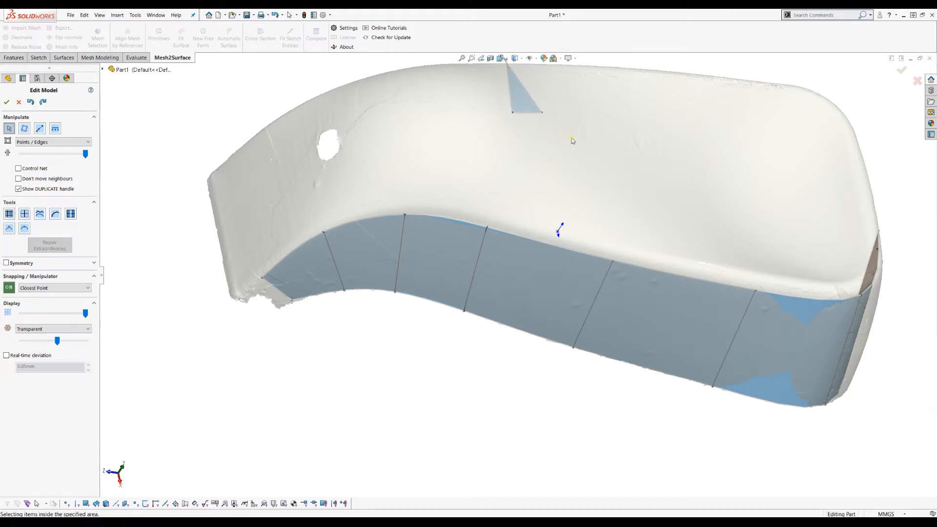
key(ctrl+z)
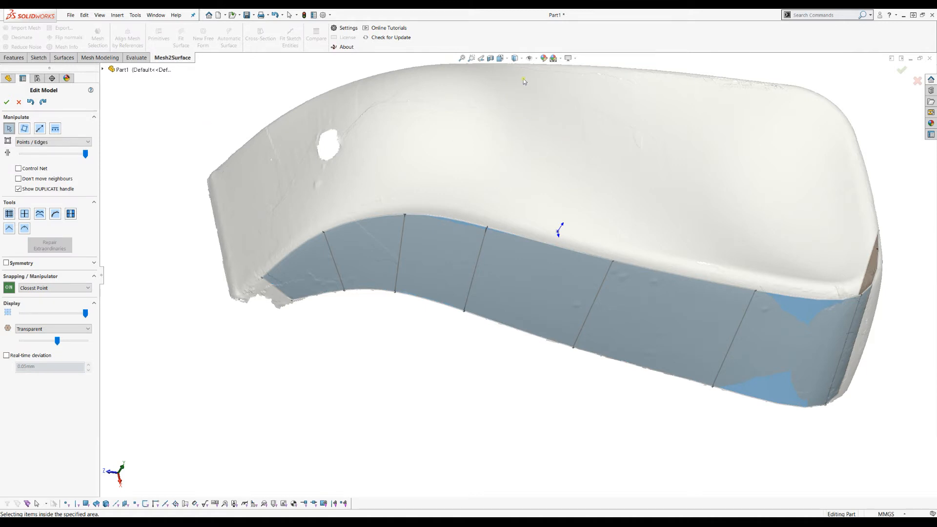
Add a four-sided face on the upper surface, below the hole near the narrow end, from a tilted top view
click(500, 58)
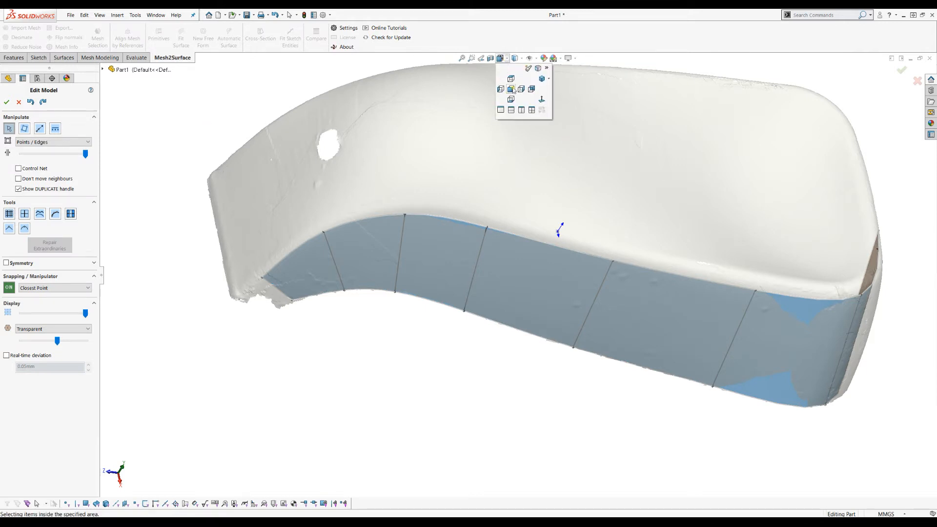
click(512, 89)
click(500, 58)
click(511, 82)
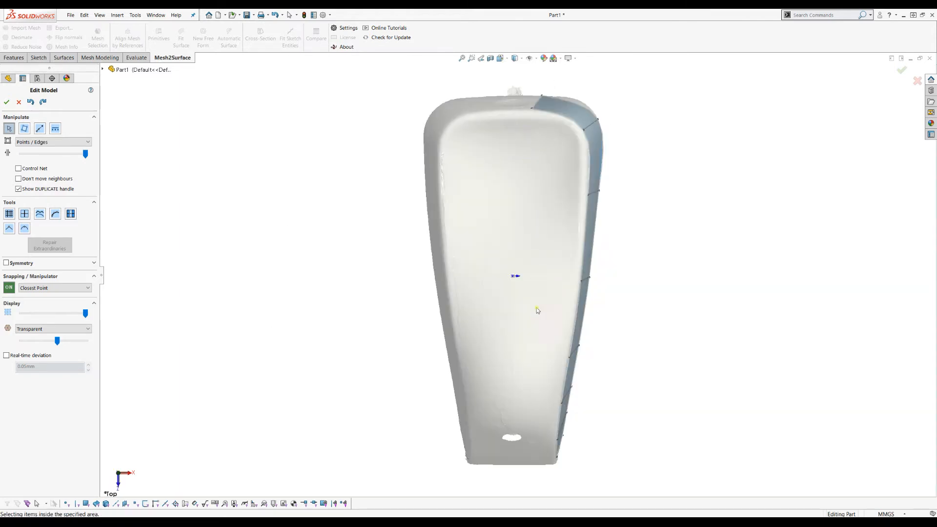
mouse_move(511, 132)
middle_down()
mouse_move(511, 116)
mouse_move(507, 145)
middle_up()
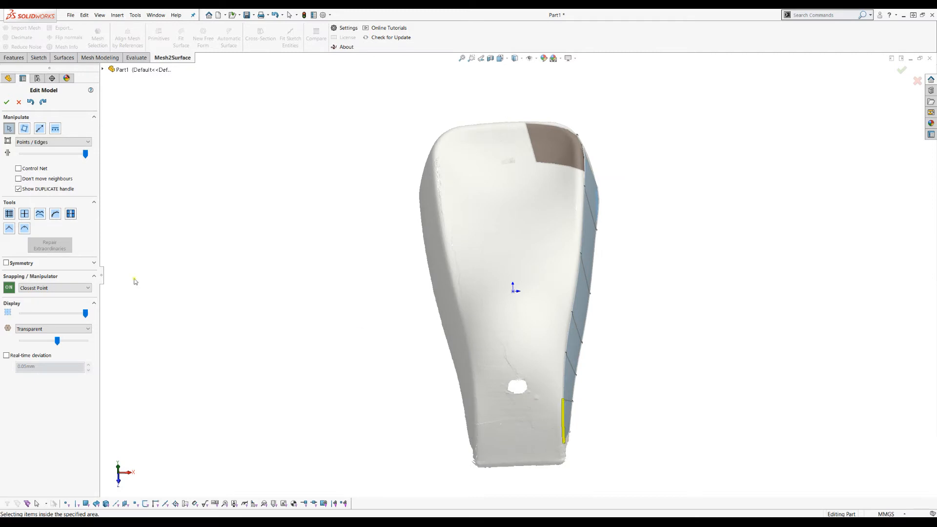
click(27, 130)
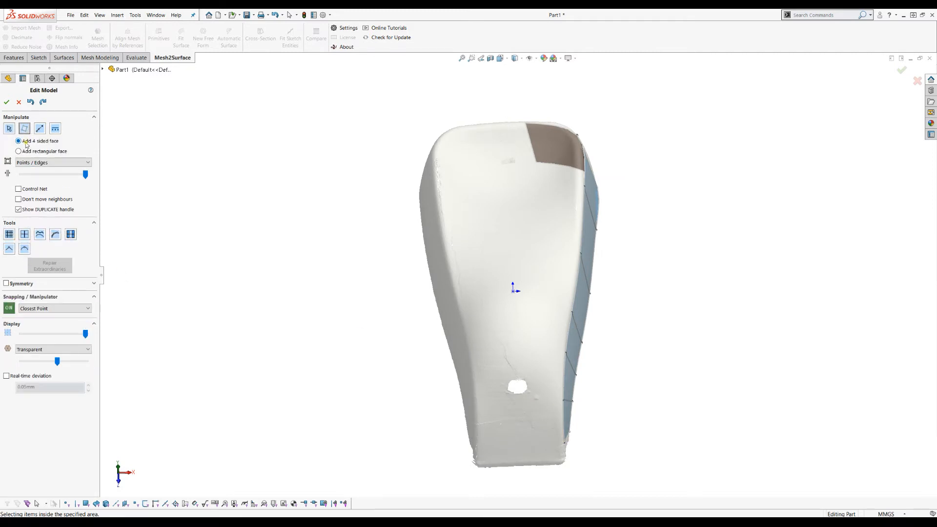
click(558, 444)
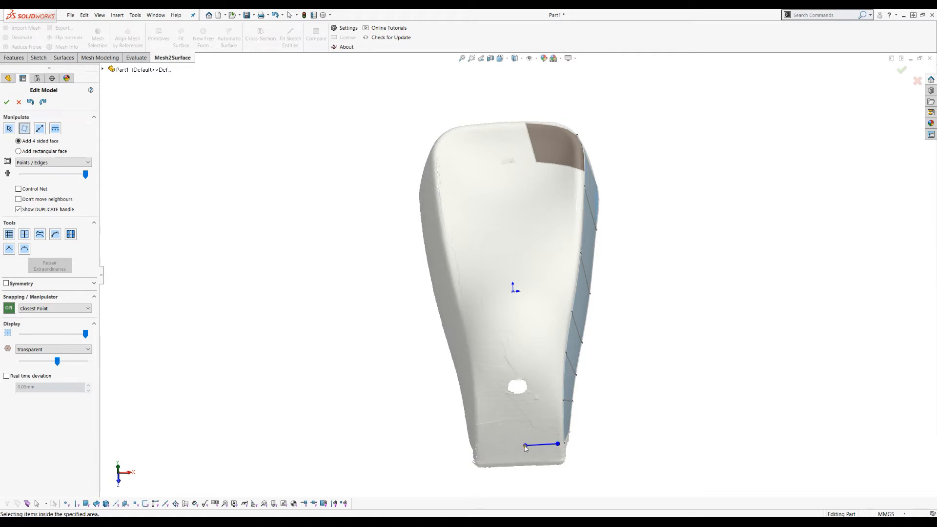
click(520, 406)
click(557, 403)
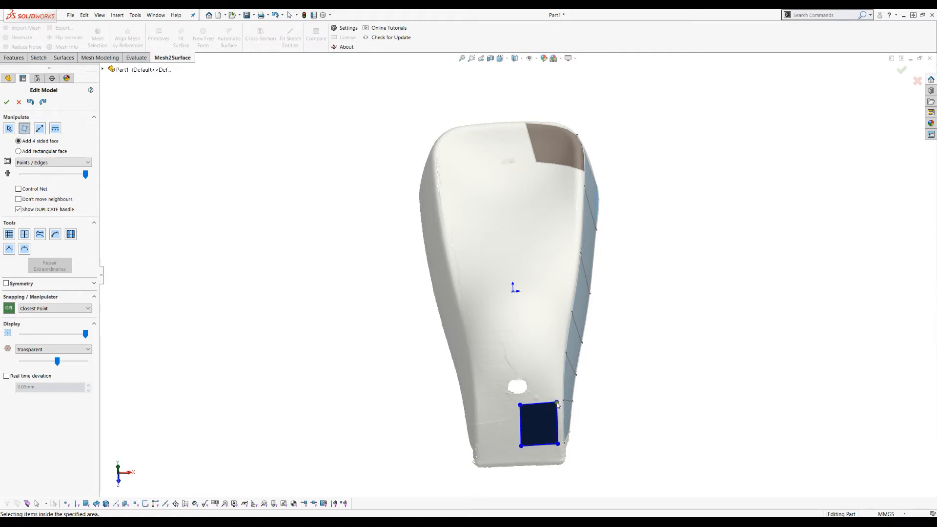
Extend the upper-surface strip from its starting face by three faces past the hole toward the wide end
scroll(567, 460, down, 3)
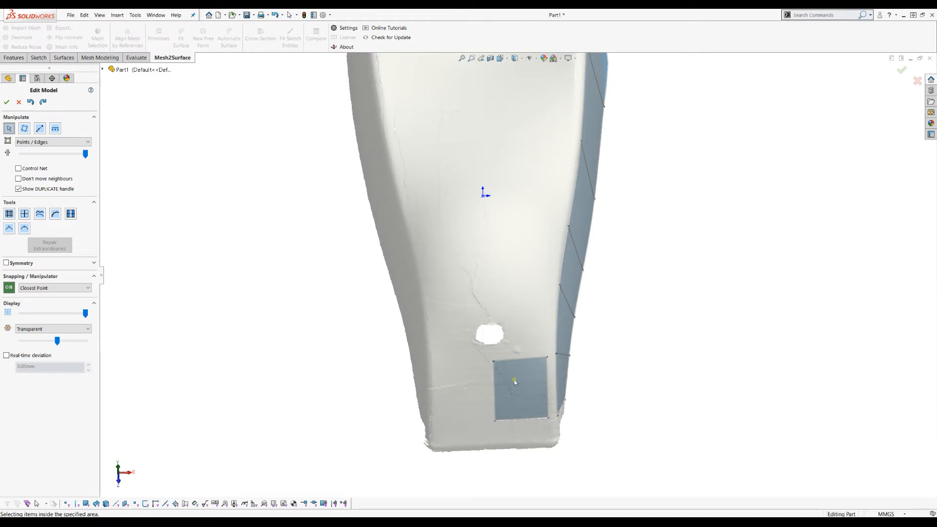
scroll(508, 324, up, 1)
drag(508, 320, 509, 247)
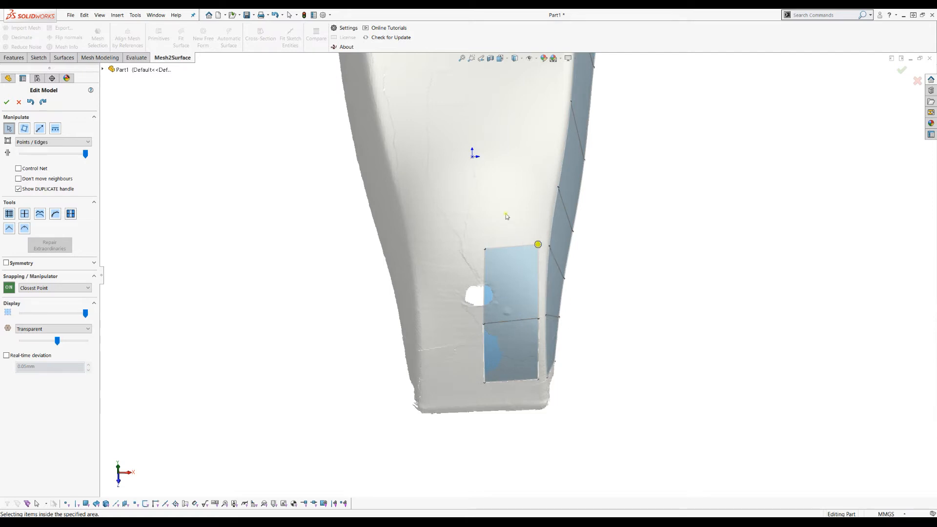
mouse_move(516, 260)
middle_down()
mouse_move(496, 281)
mouse_move(518, 243)
middle_up()
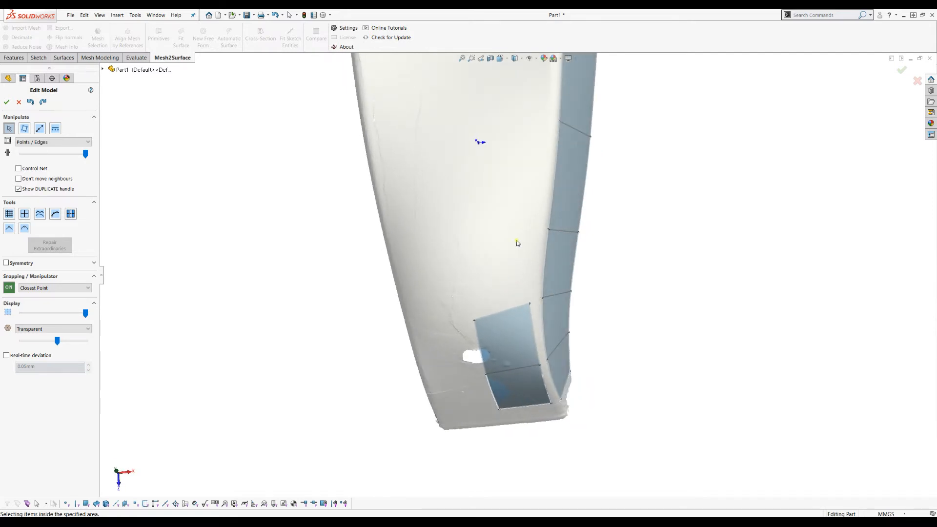
click(501, 313)
drag(507, 249, 489, 128)
click(507, 234)
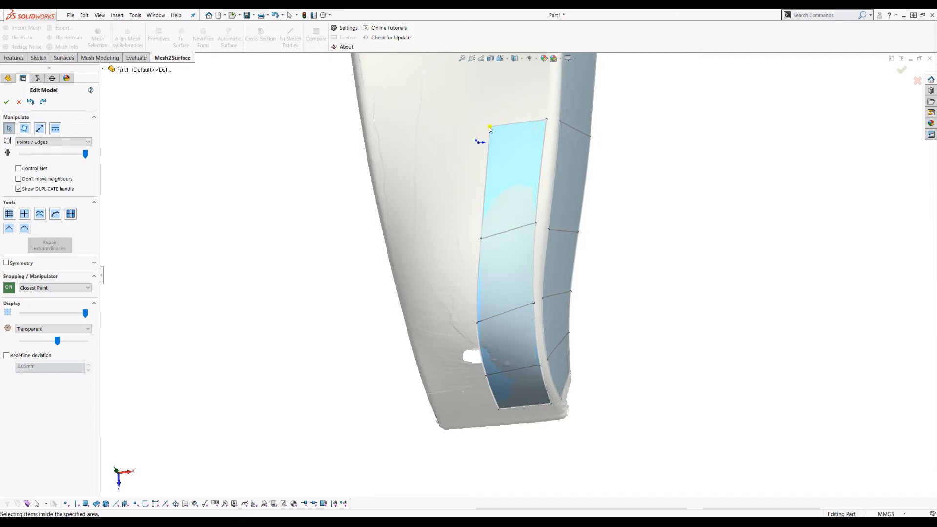
Extend the upper-surface strip by two more faces up to the raised rim at the wide end
scroll(613, 274, up, 3)
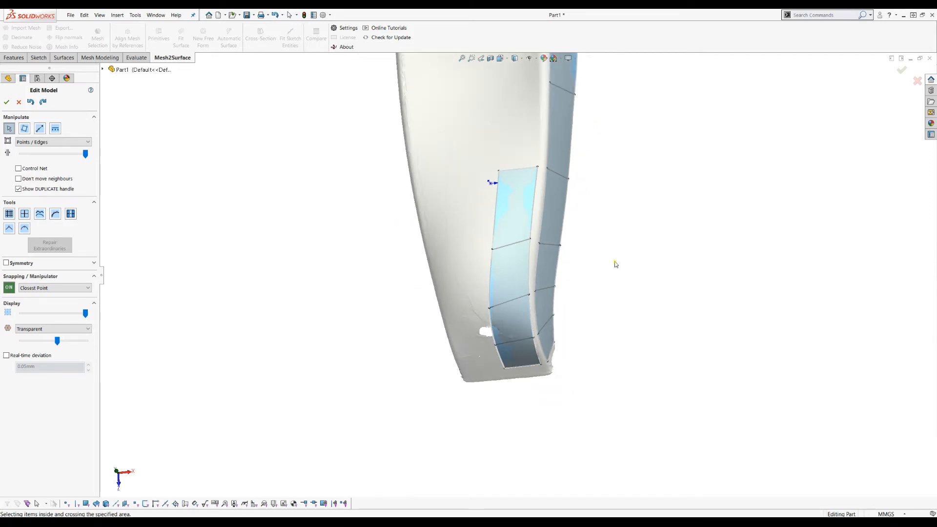
scroll(613, 252, up, 1)
scroll(512, 105, down, 3)
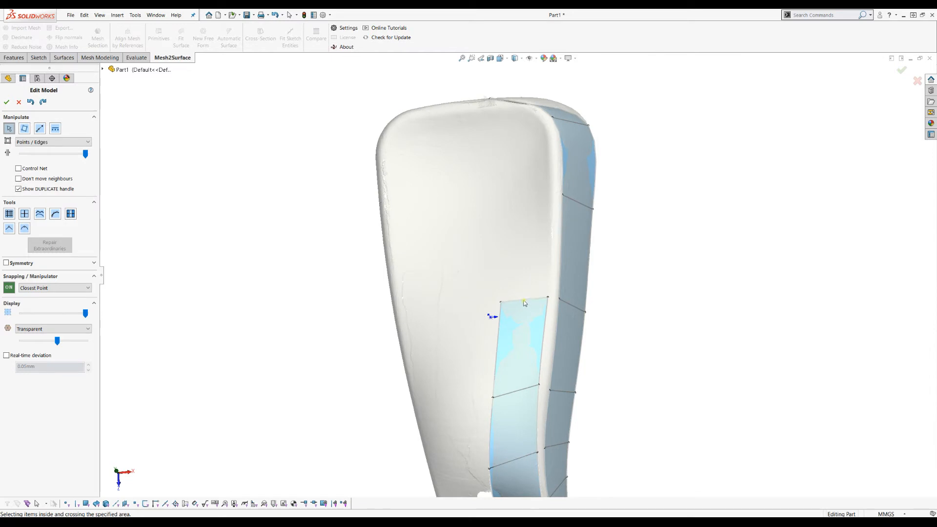
drag(521, 230, 528, 200)
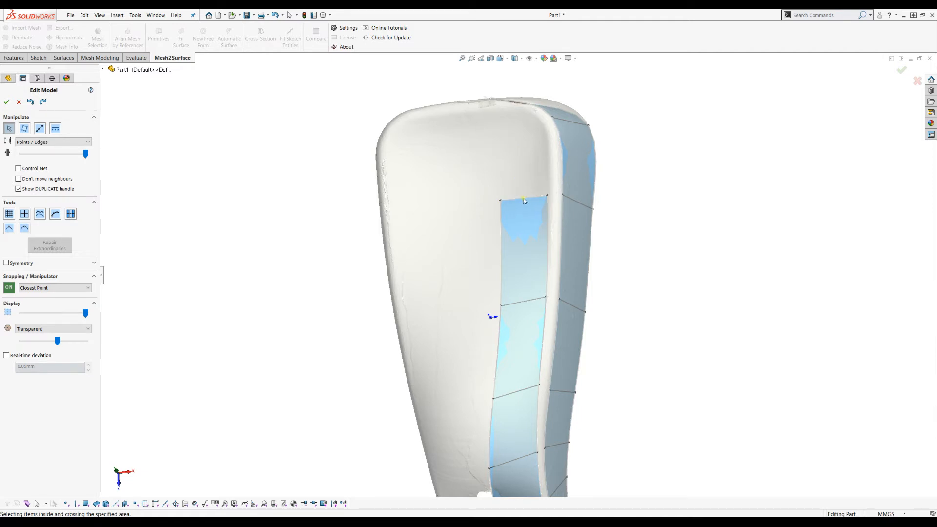
drag(523, 197, 520, 125)
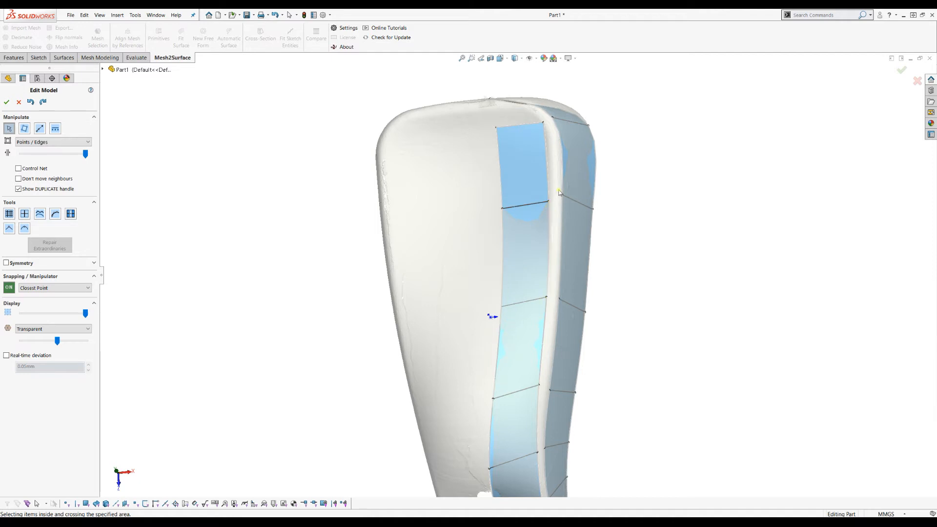
Bridge the gap between the upper strip and the side strip with three connecting faces, starting at the wide end
mouse_move(628, 190)
middle_down()
mouse_move(628, 213)
mouse_move(624, 200)
middle_up()
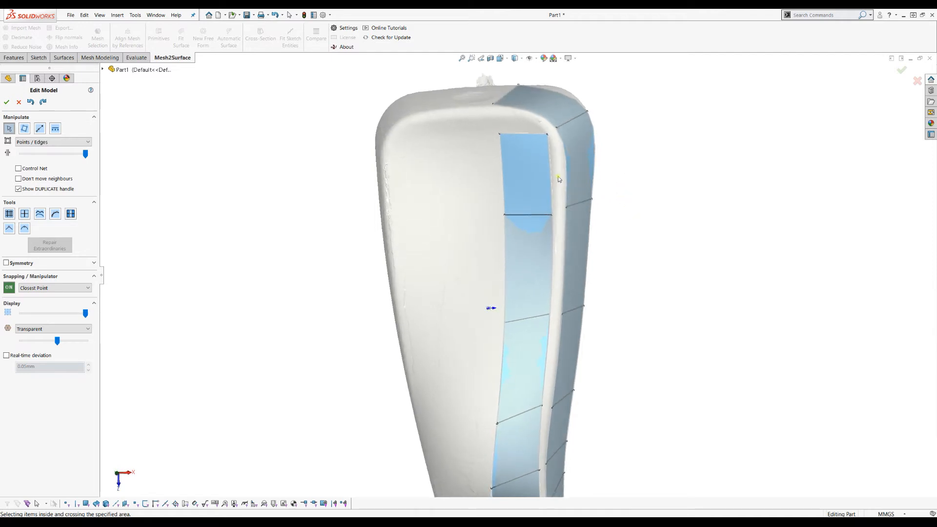
drag(551, 175, 566, 174)
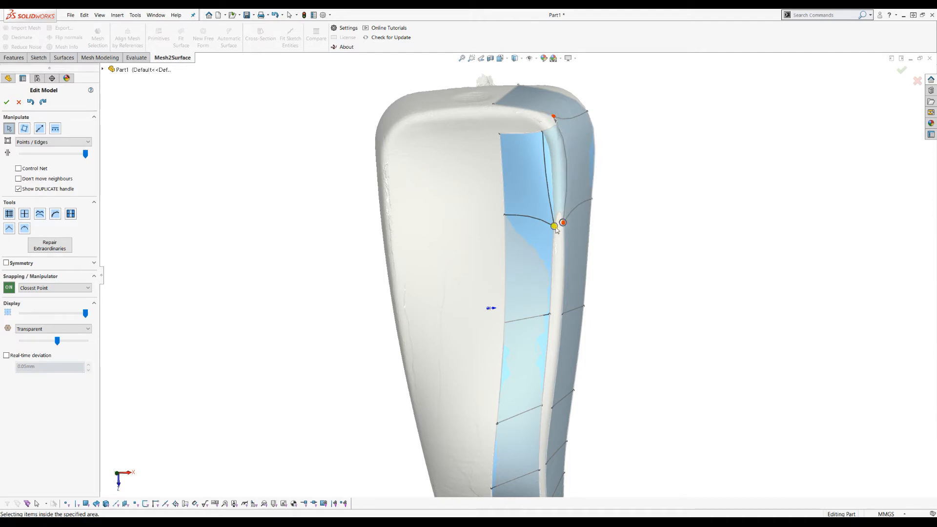
drag(554, 227, 561, 312)
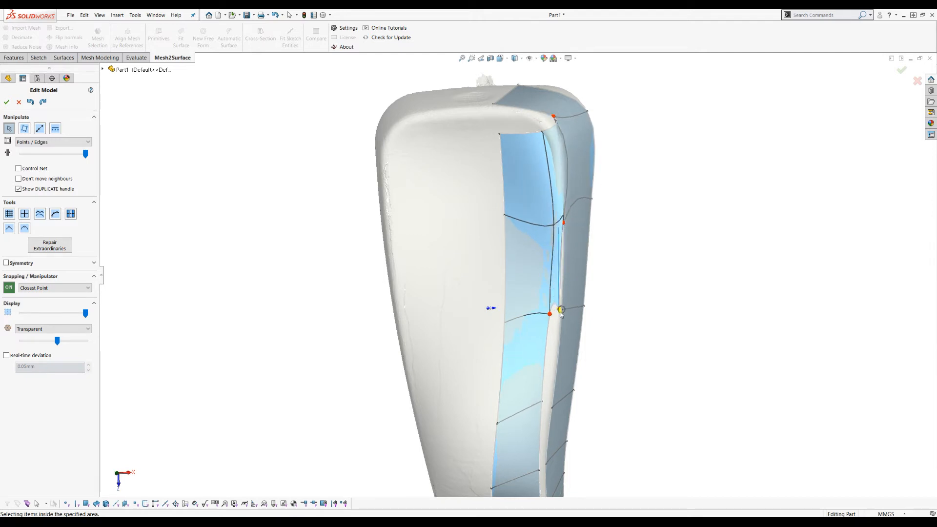
middle_drag(463, 178, 552, 338)
scroll(551, 329, down, 4)
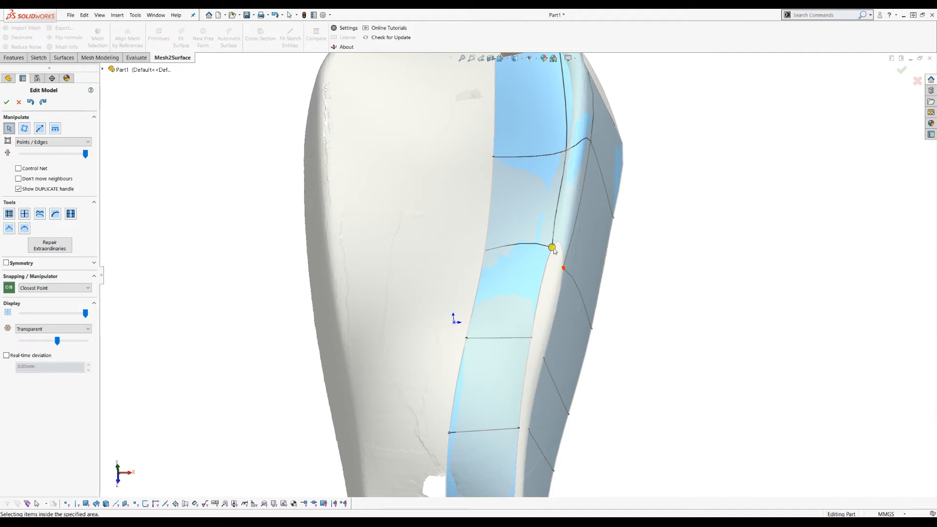
drag(552, 248, 544, 354)
Continue bridging the upper and side strips with three more connecting faces down to the narrow end
scroll(511, 250, up, 2)
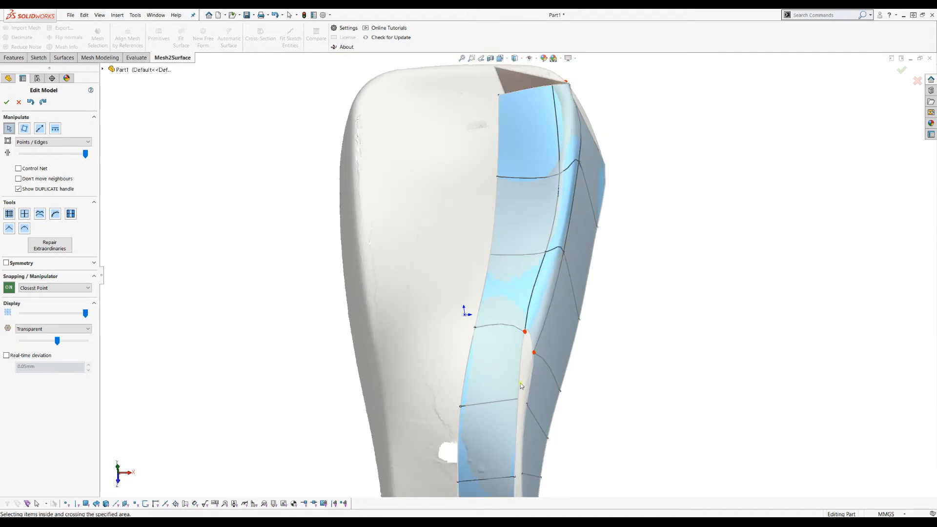
scroll(521, 385, down, 3)
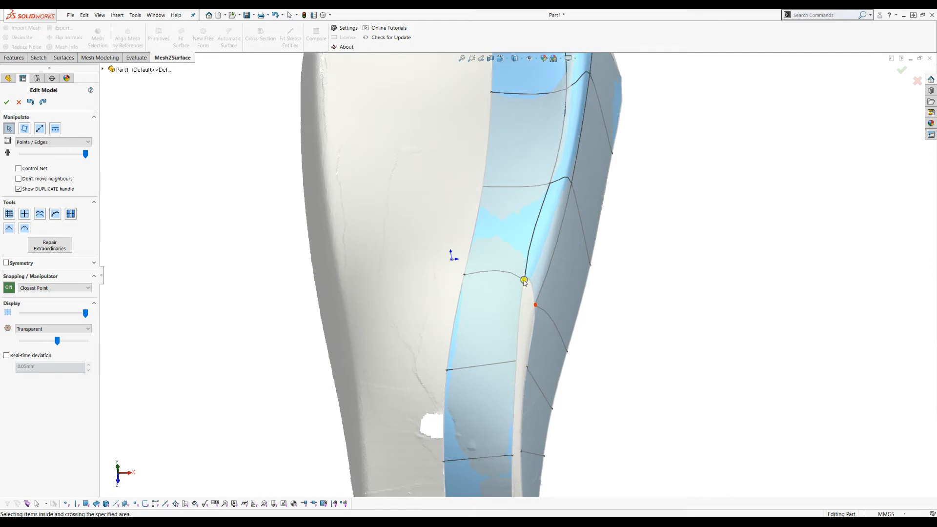
drag(525, 281, 525, 365)
scroll(493, 297, up, 3)
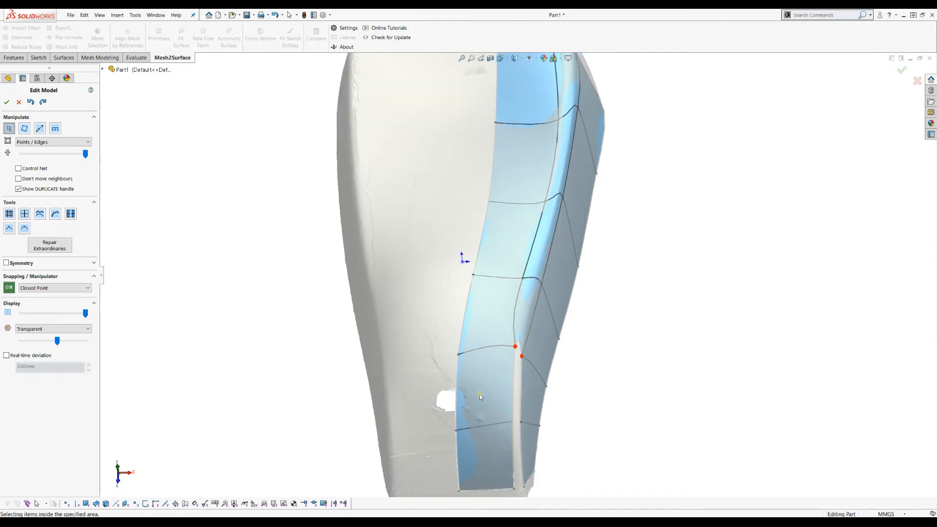
scroll(500, 417, down, 2)
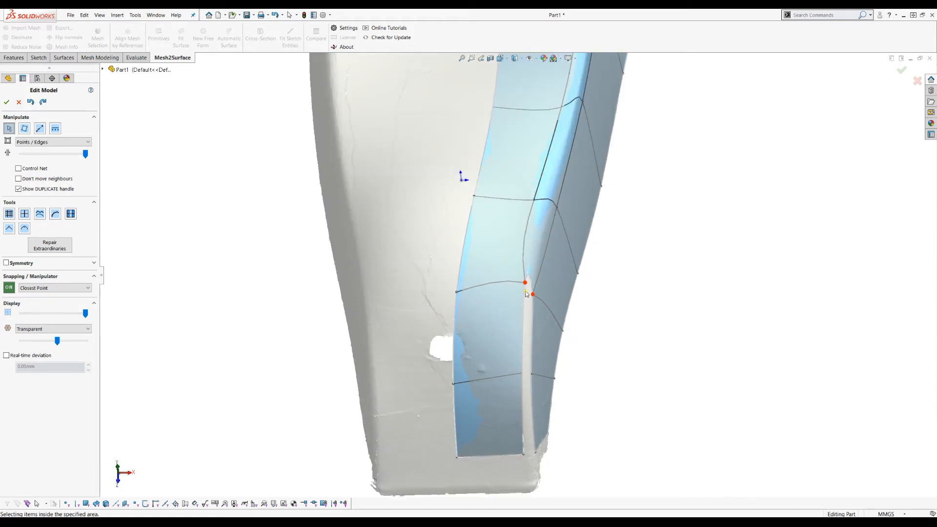
drag(527, 282, 536, 454)
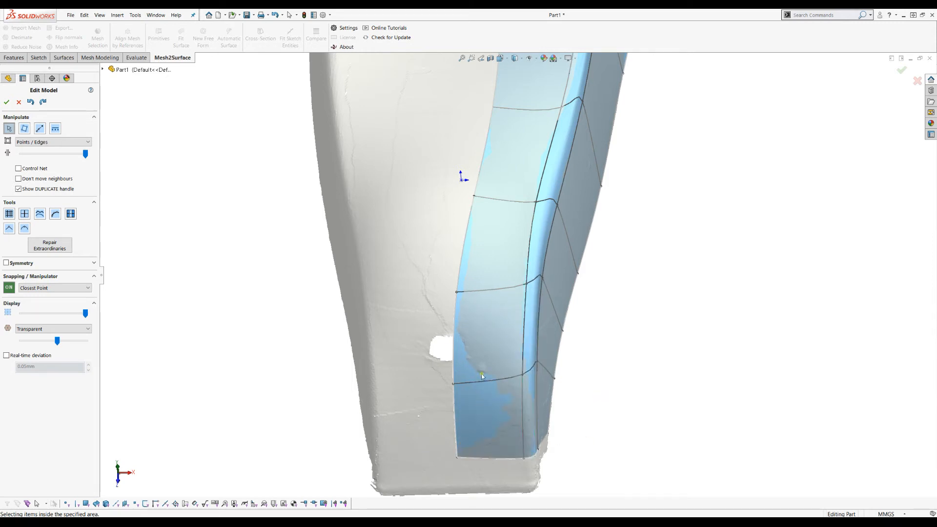
Reposition three points along the rounded band's outer edge near the narrow end to smooth its flow
middle_drag(439, 371, 434, 364)
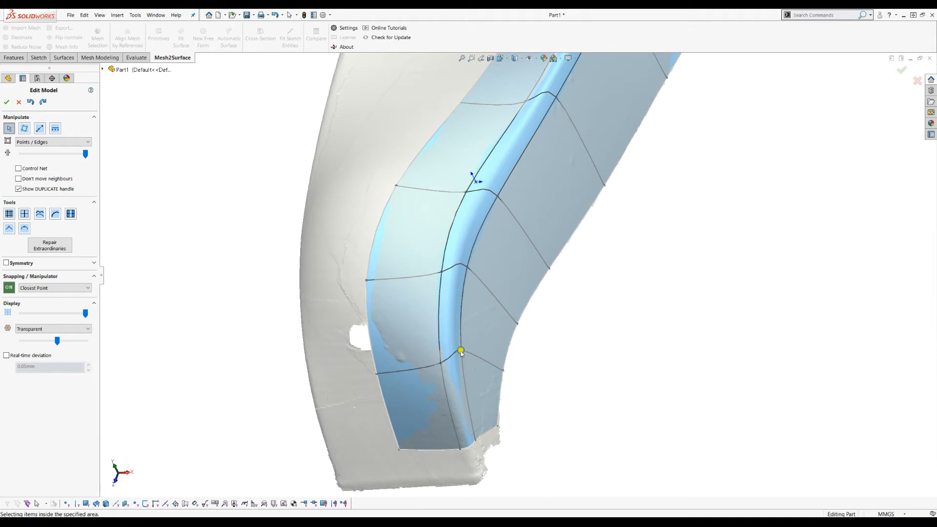
drag(463, 356, 467, 368)
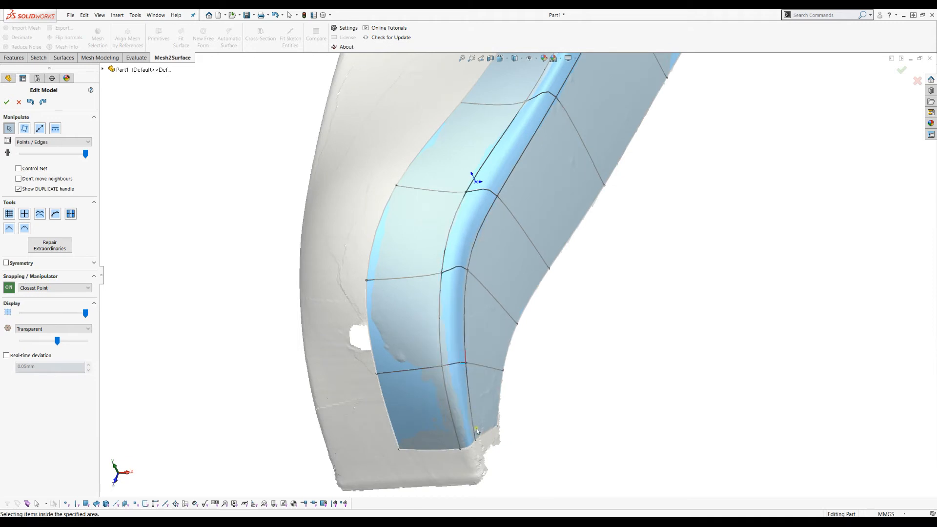
drag(475, 440, 478, 440)
drag(467, 275, 468, 282)
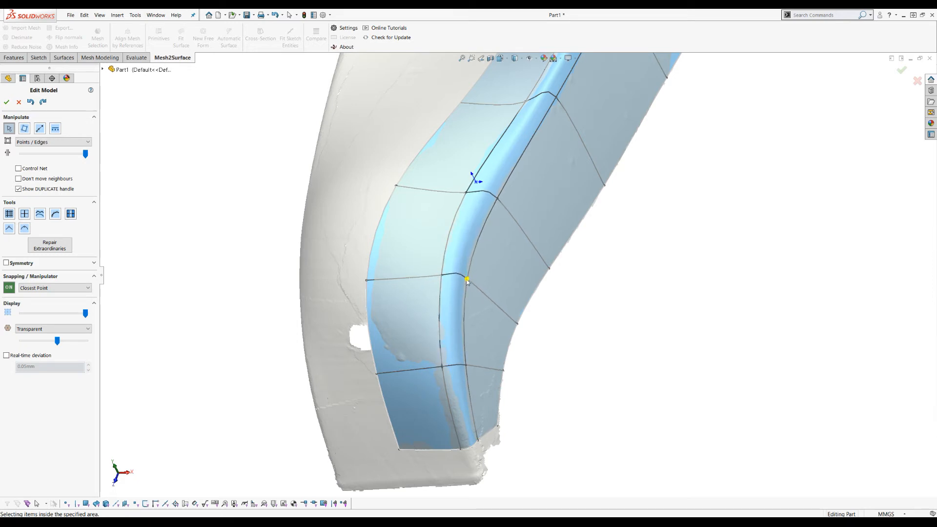
Close the remaining gap at the wide end's corner by joining the upper strip's end edge to the end-wall face
scroll(585, 317, up, 2)
scroll(585, 309, up, 3)
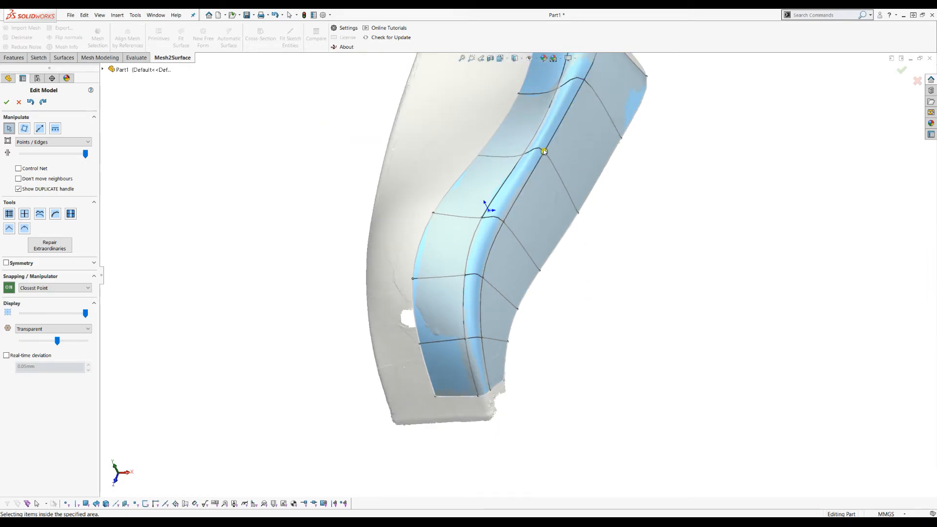
middle_drag(703, 328, 704, 228)
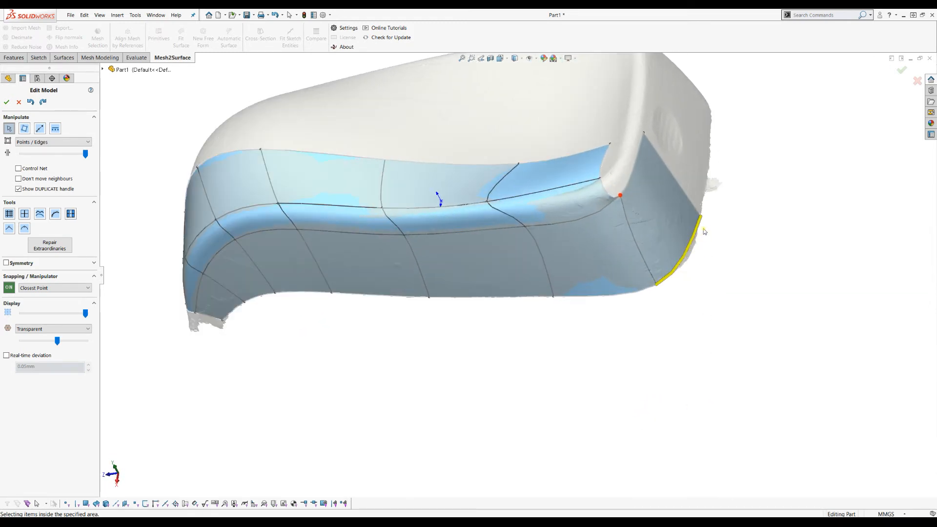
scroll(639, 344, down, 1)
middle_drag(558, 372, 558, 389)
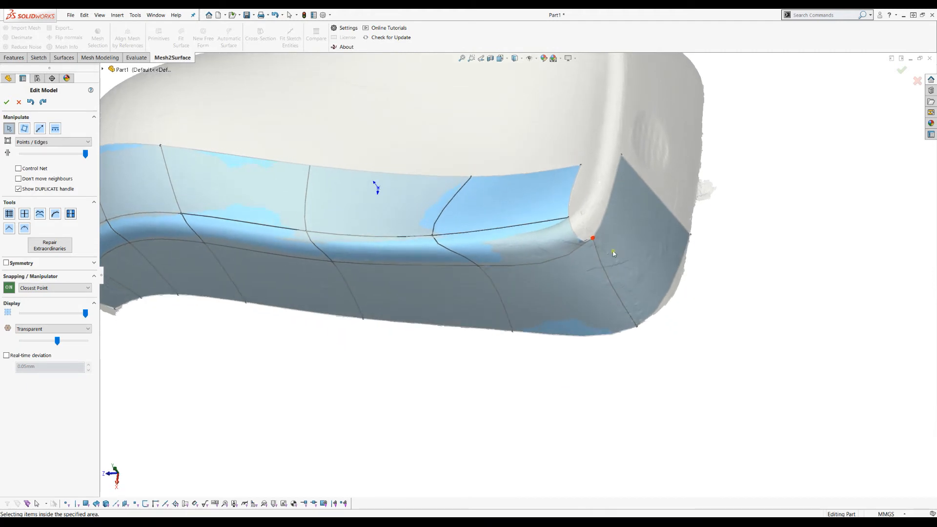
drag(586, 190, 628, 192)
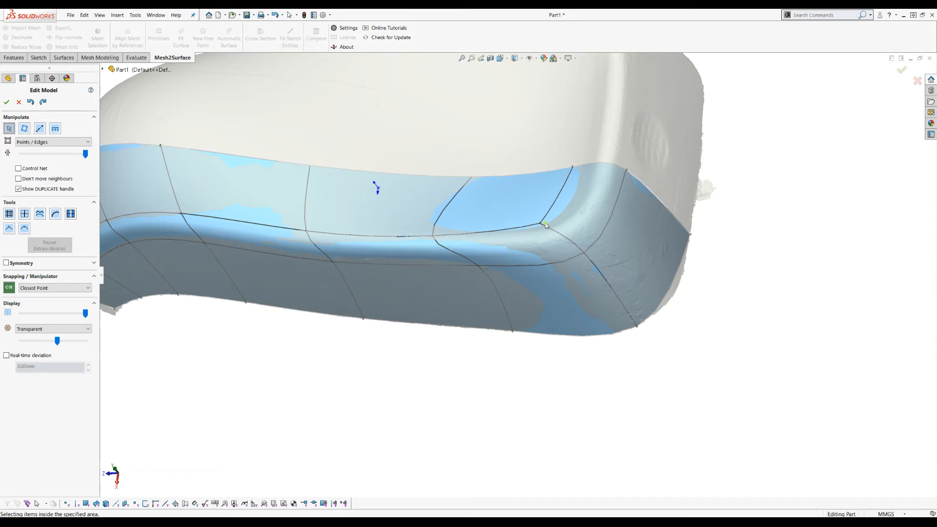
Shift two points on the rounded band's inner edge toward the wide-end corner and accept the free-form surface
drag(540, 223, 559, 224)
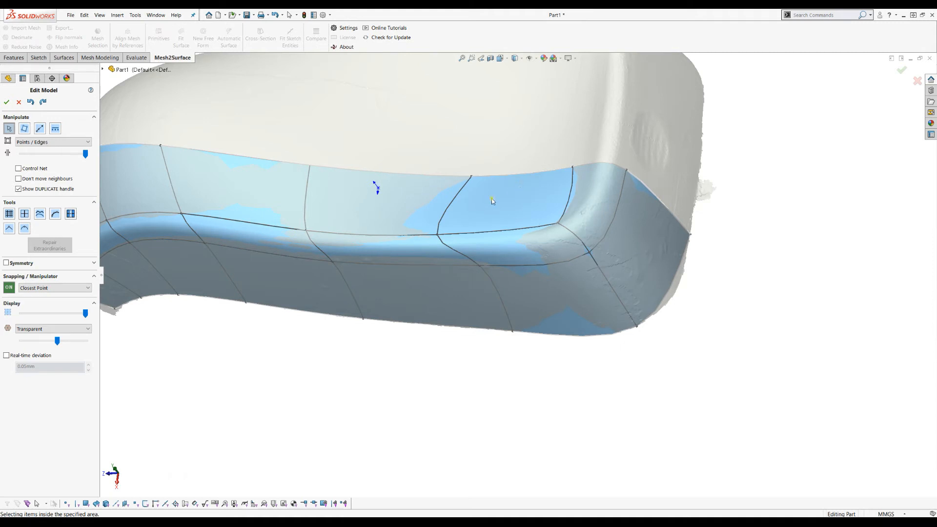
drag(445, 234, 463, 233)
scroll(629, 197, up, 1)
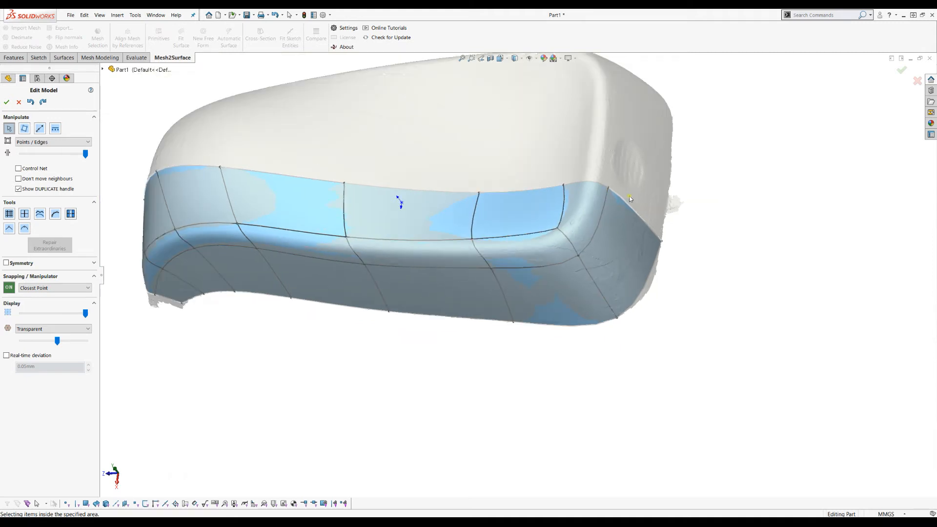
middle_drag(489, 276, 565, 197)
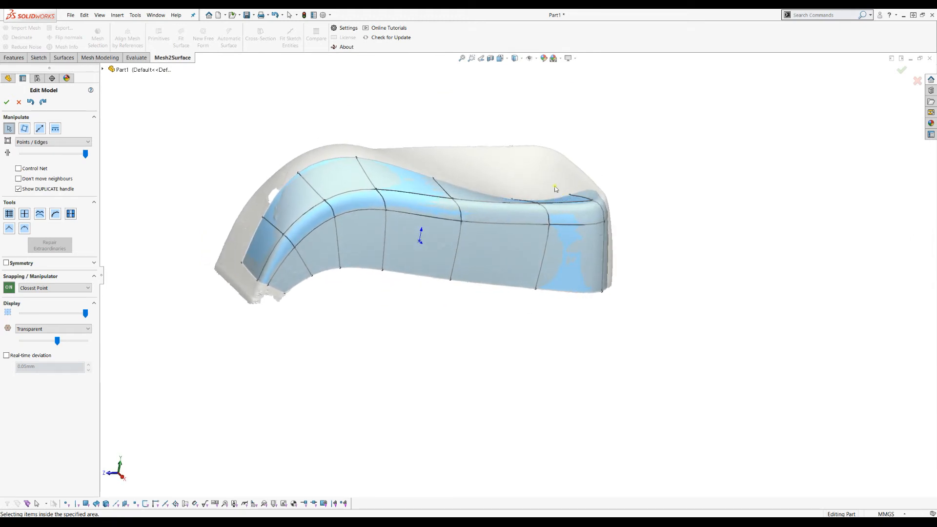
click(7, 101)
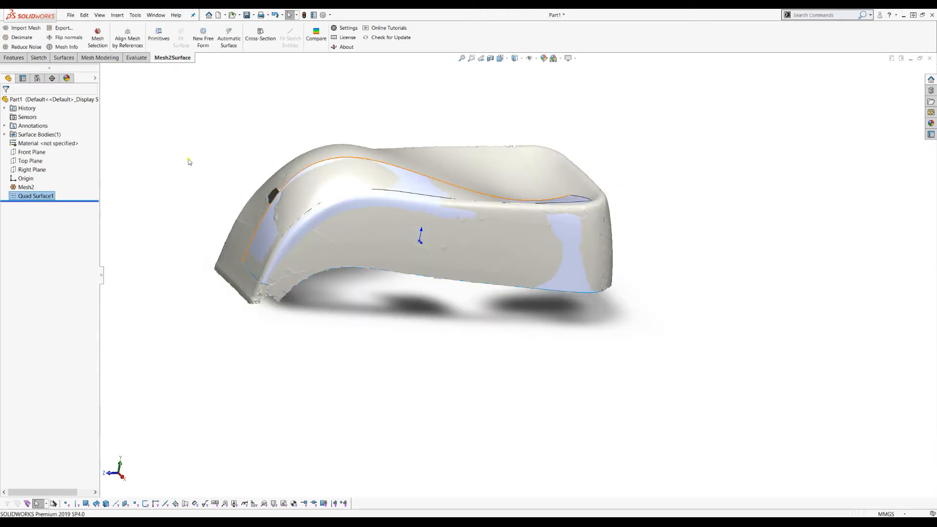
Hide the whole scan mesh Mesh2 and inspect the free-form surface on its own from the side
right_click(20, 191)
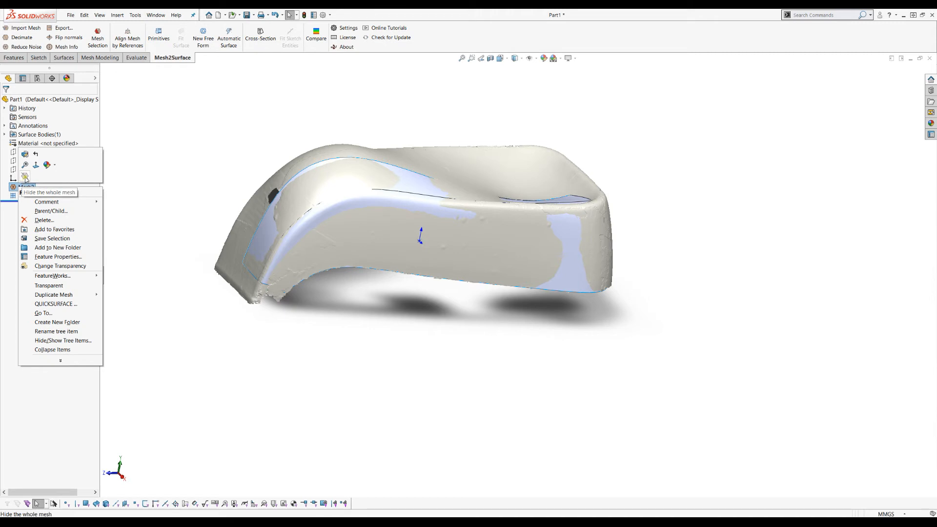
click(25, 178)
middle_drag(359, 182, 383, 201)
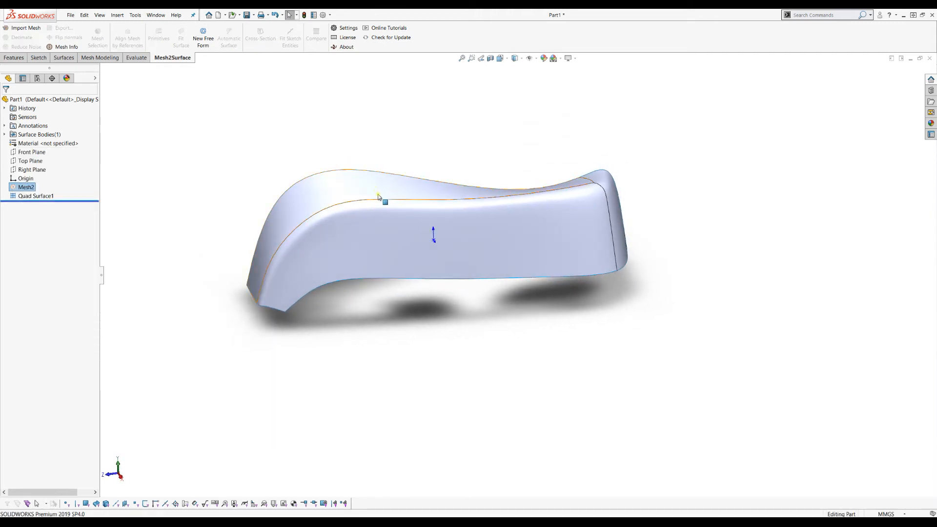
scroll(383, 200, down, 2)
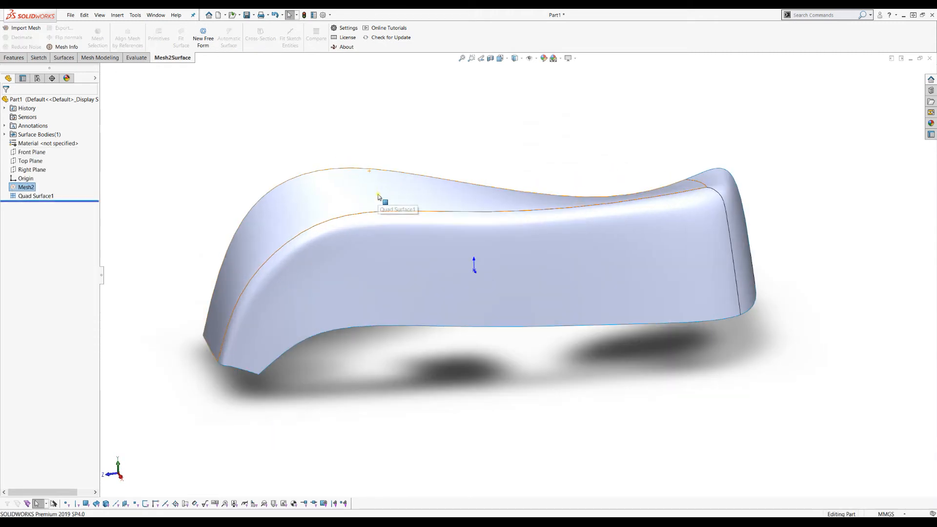
Edit Quad Surface1, raise the point at the crest of the upper surface's free edge, and accept the change
right_click(30, 196)
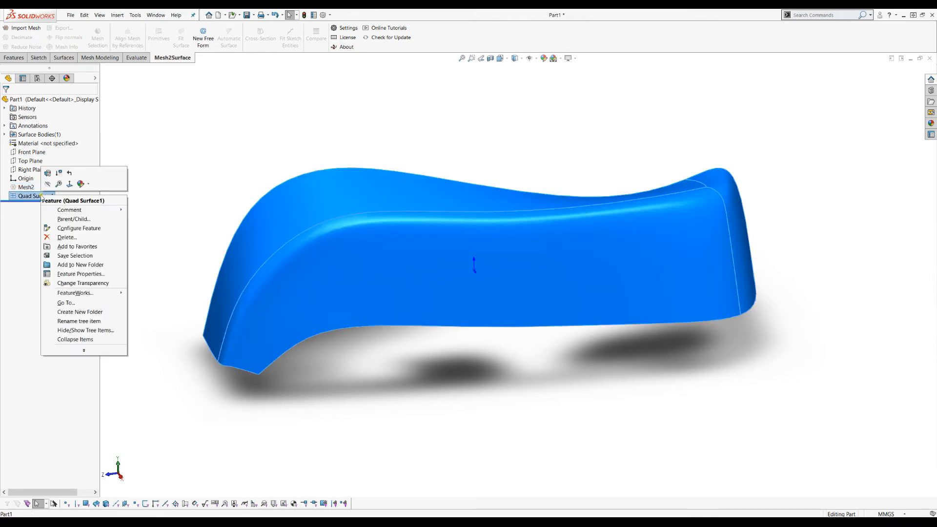
click(48, 174)
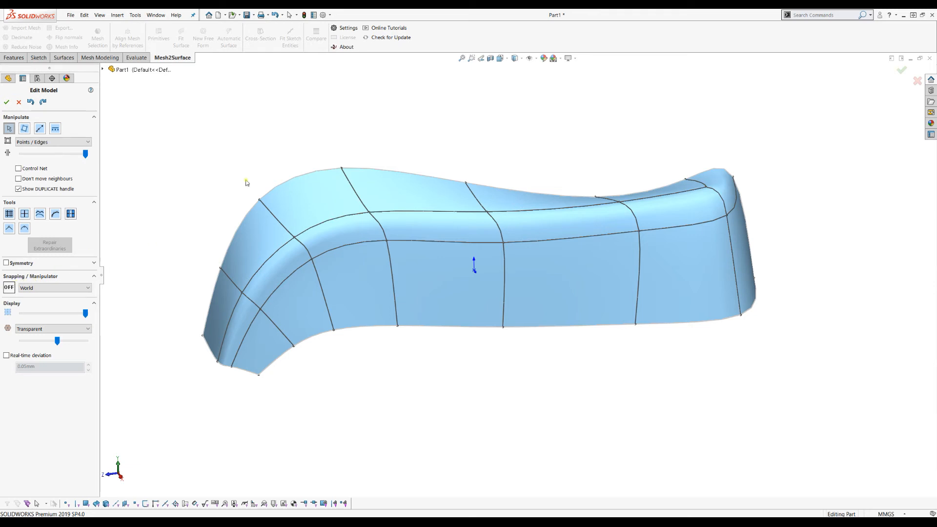
drag(342, 167, 328, 150)
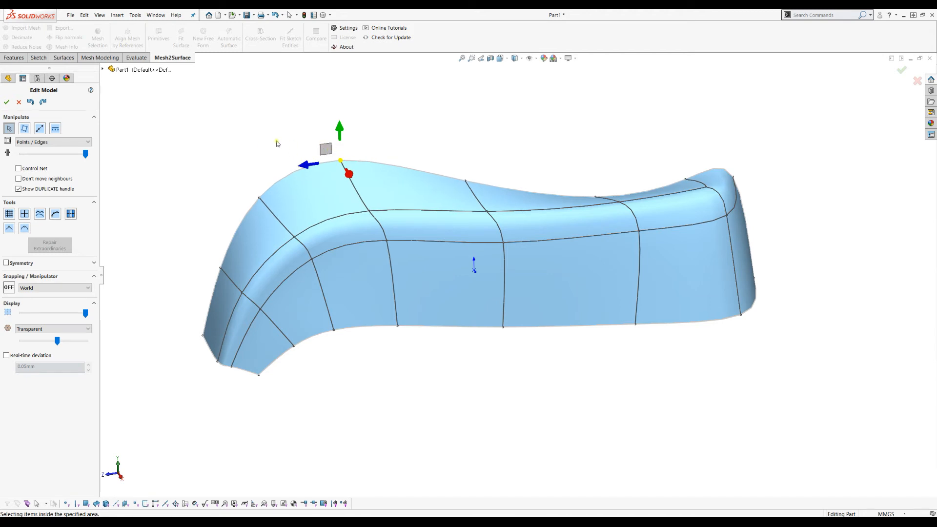
click(7, 103)
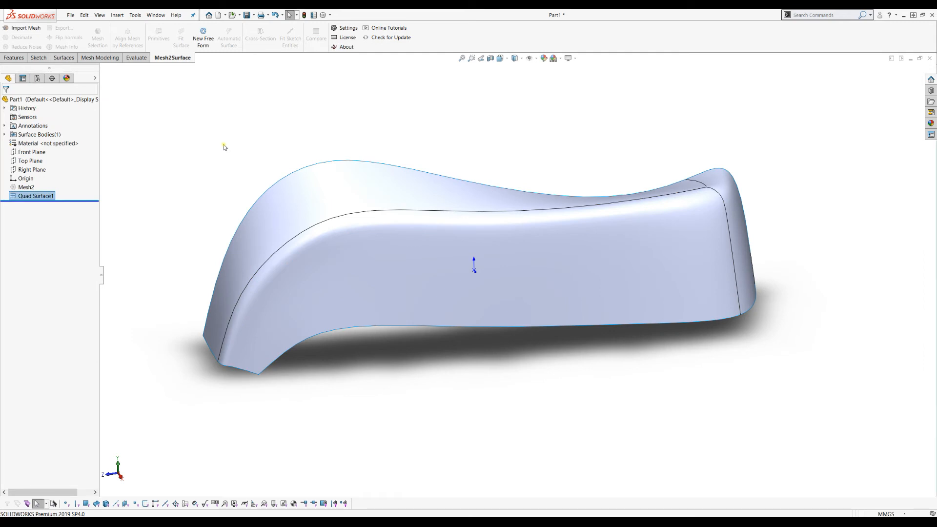
Show the whole scan mesh Mesh2 again and open Quad Surface1 for editing
right_click(36, 187)
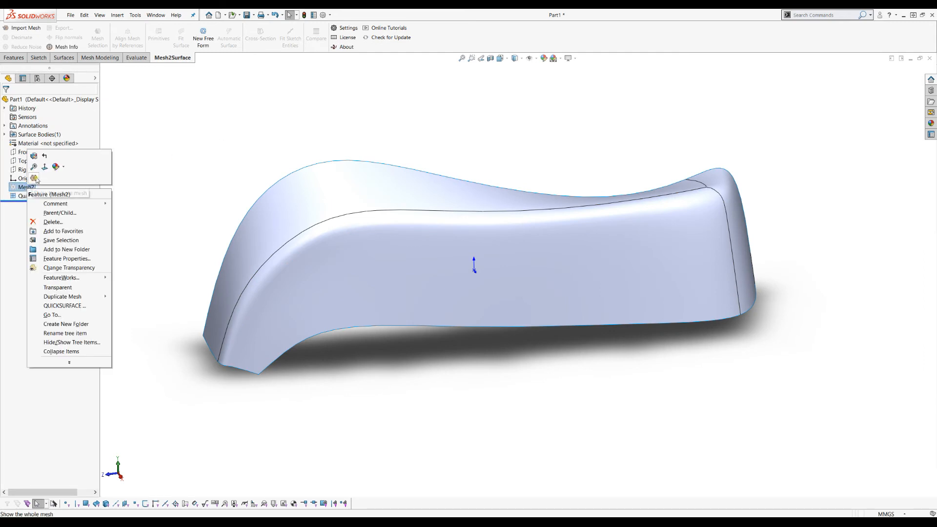
key(Escape)
right_click(40, 195)
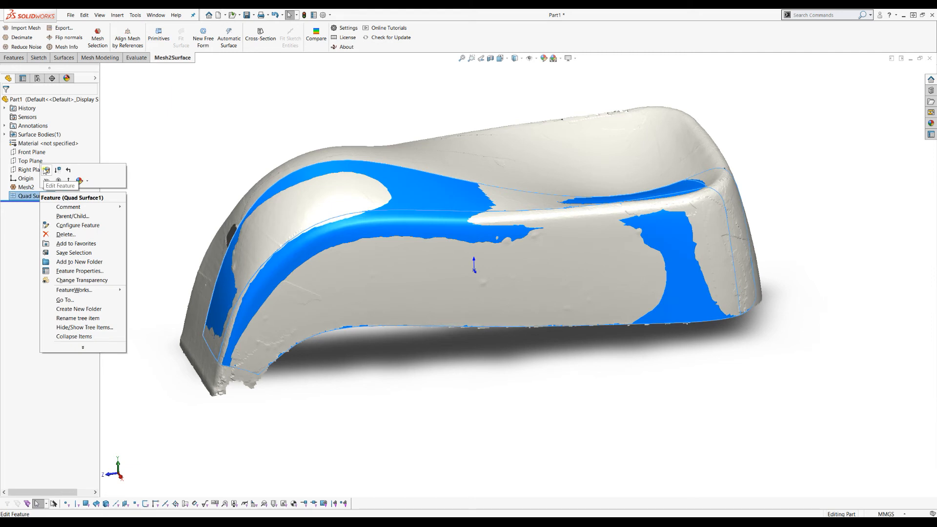
click(45, 170)
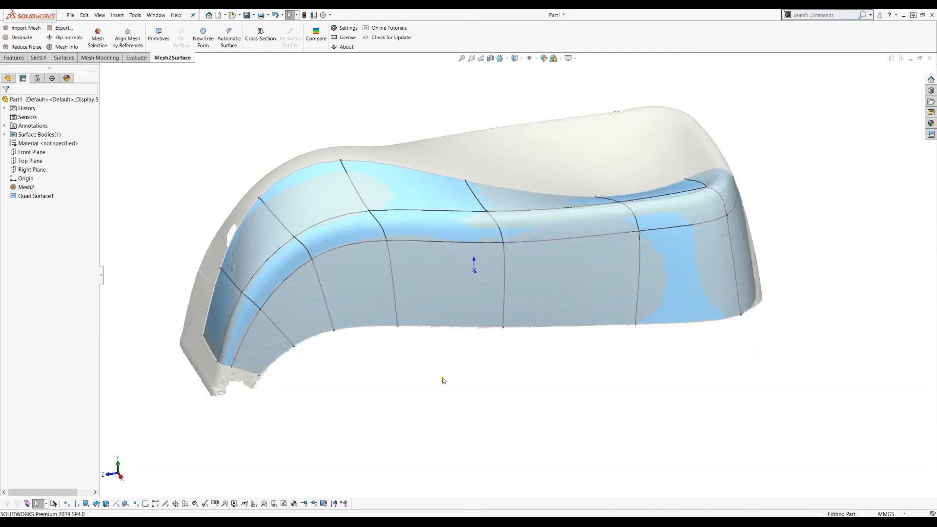
Shift the point at the crest of the upper surface's free edge slightly along the scan
middle_drag(529, 350, 550, 379)
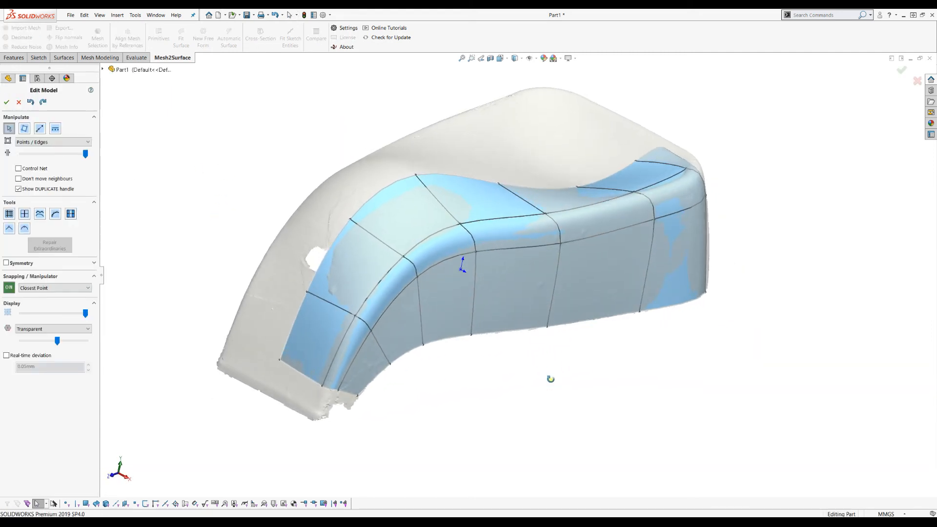
drag(416, 177, 483, 187)
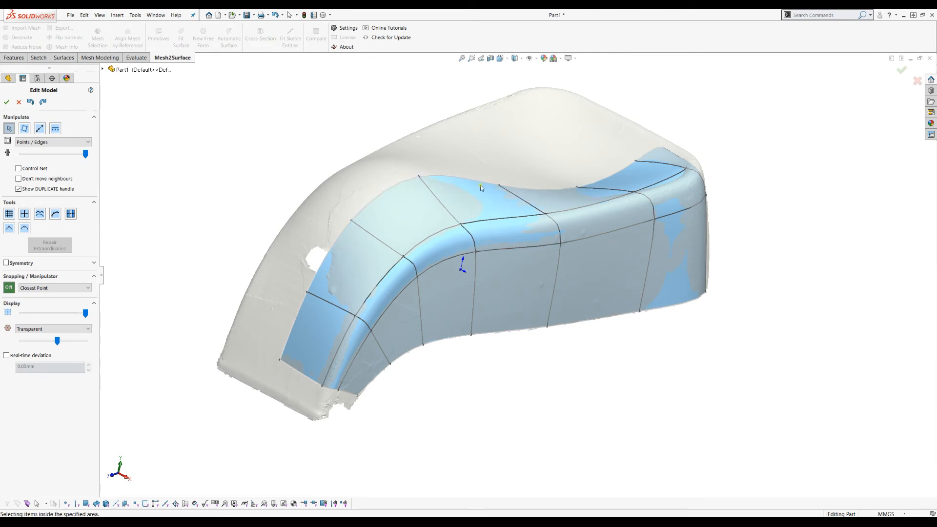
middle_drag(528, 355, 514, 358)
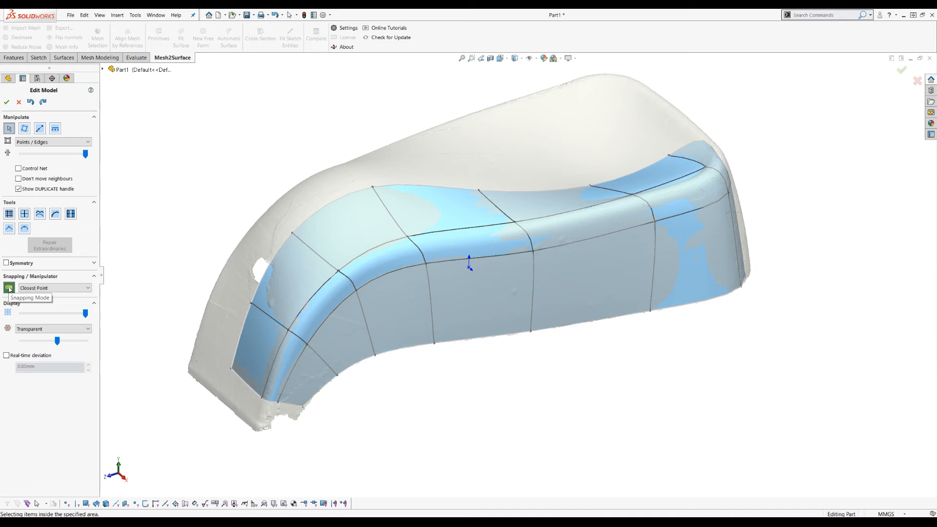
Turn snapping off and pull the upper surface's narrow-end edge down and outward beyond the end of the scan
click(8, 288)
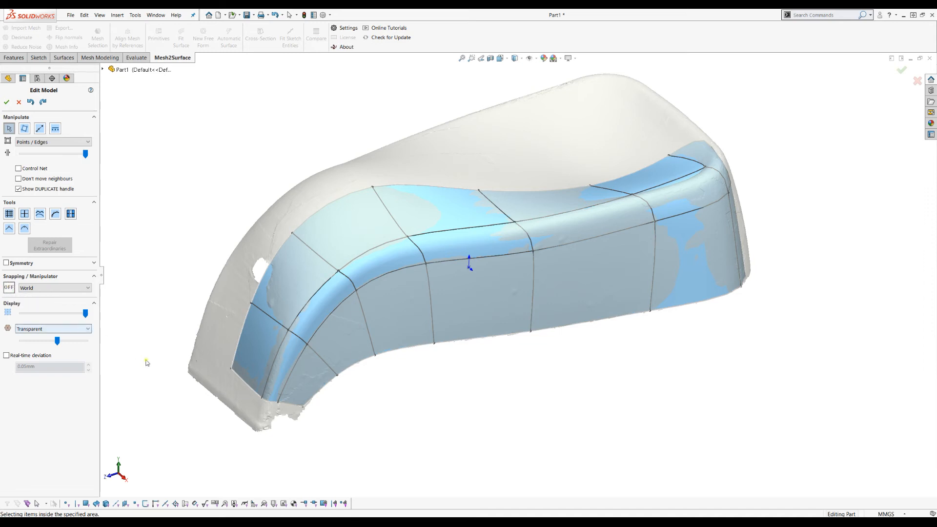
click(250, 389)
drag(247, 359, 237, 414)
middle_drag(393, 411, 351, 373)
drag(202, 451, 187, 456)
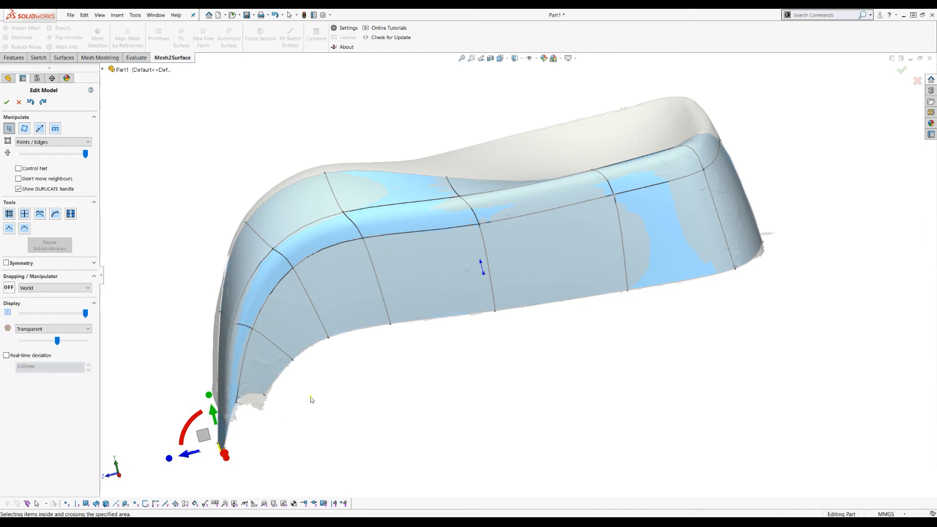
Align the manipulator on the narrow-end edge to Screen, check it from another angle, and deselect the edge
middle_drag(412, 389, 420, 394)
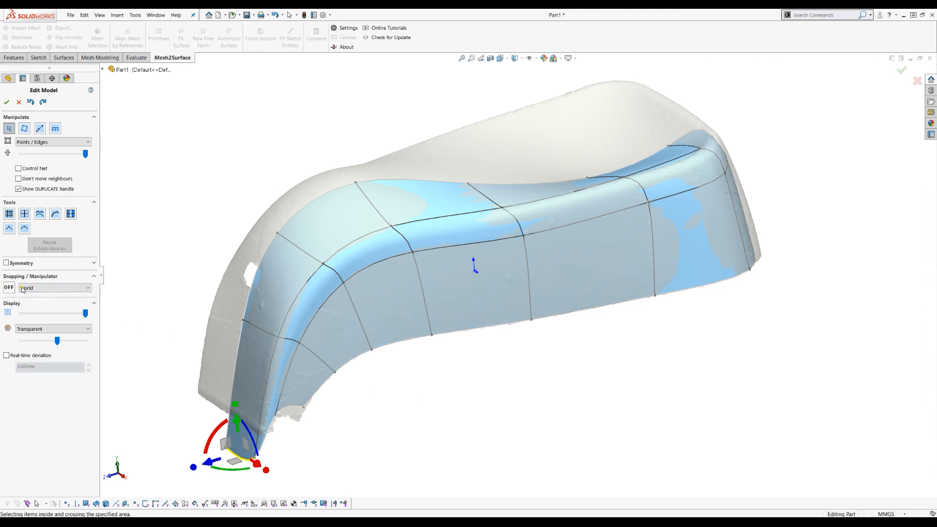
scroll(297, 476, down, 3)
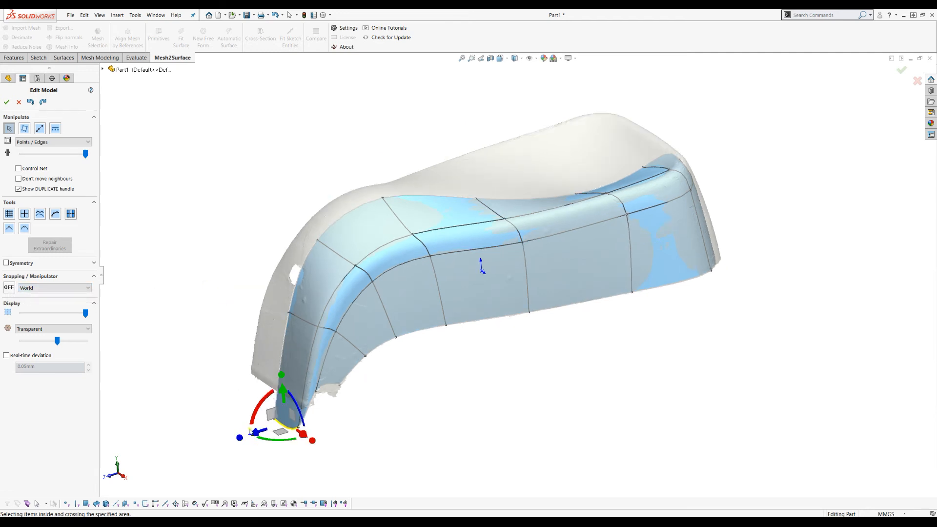
scroll(316, 464, down, 1)
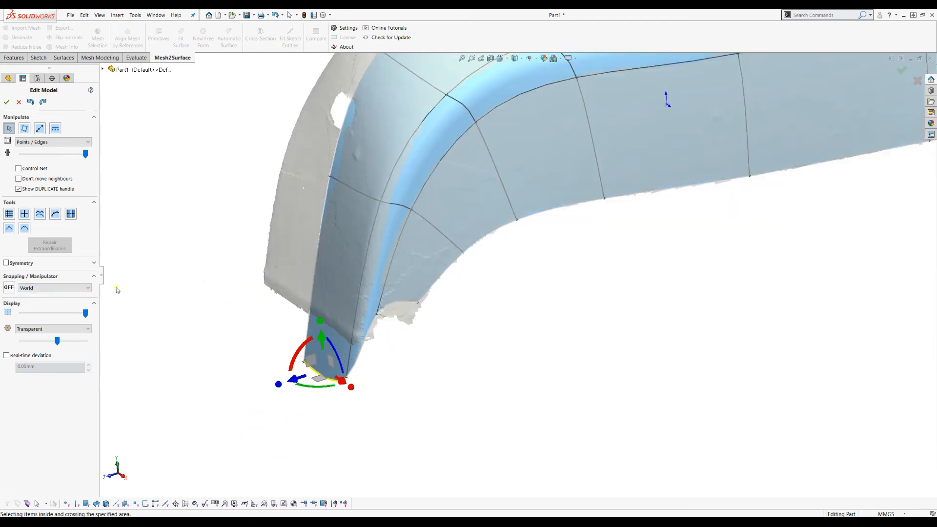
click(42, 288)
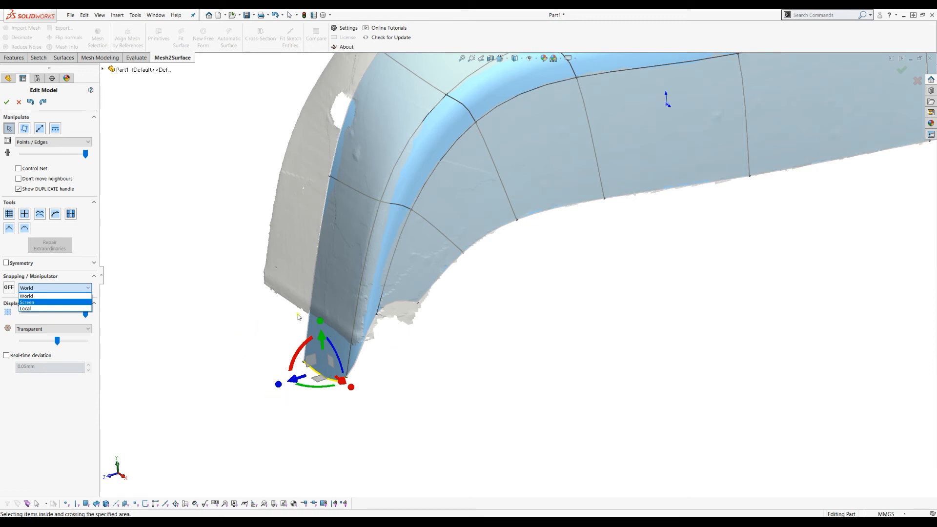
click(33, 302)
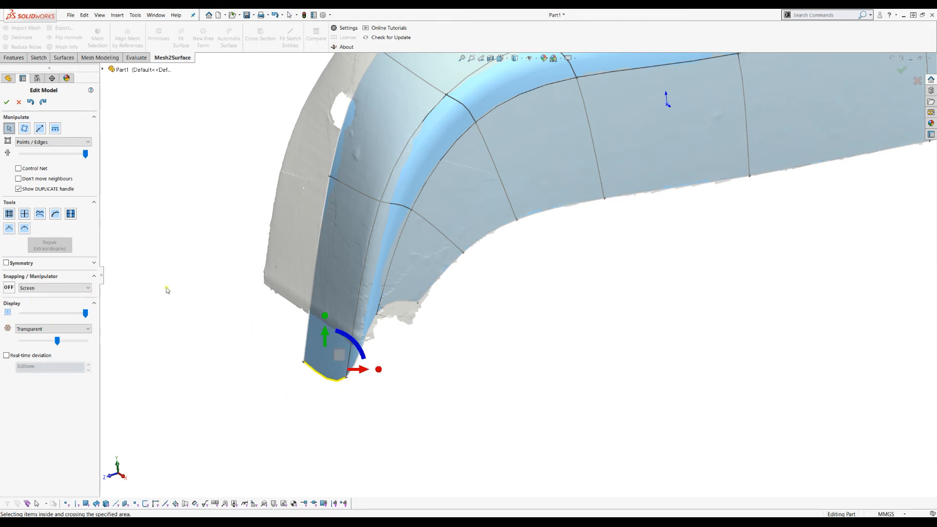
middle_drag(472, 345, 512, 408)
middle_drag(245, 289, 374, 299)
scroll(376, 301, down, 2)
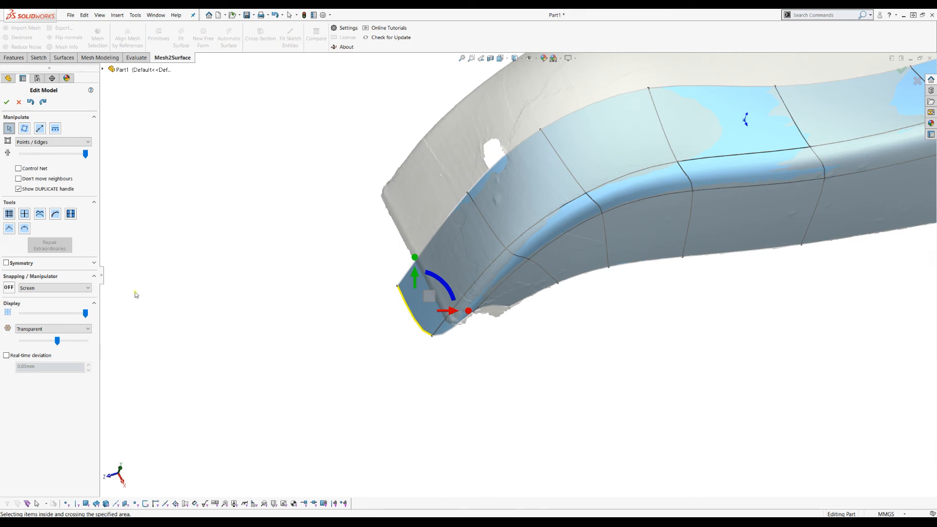
click(321, 309)
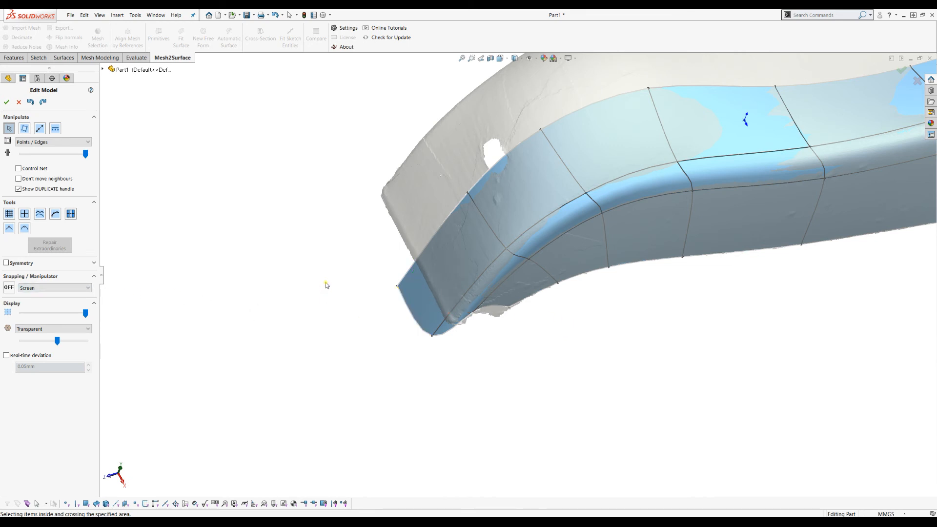
Align the manipulator to Local and nudge the point where the second cross curve from the narrow end meets the rounded band's inner edge
scroll(624, 161, down, 1)
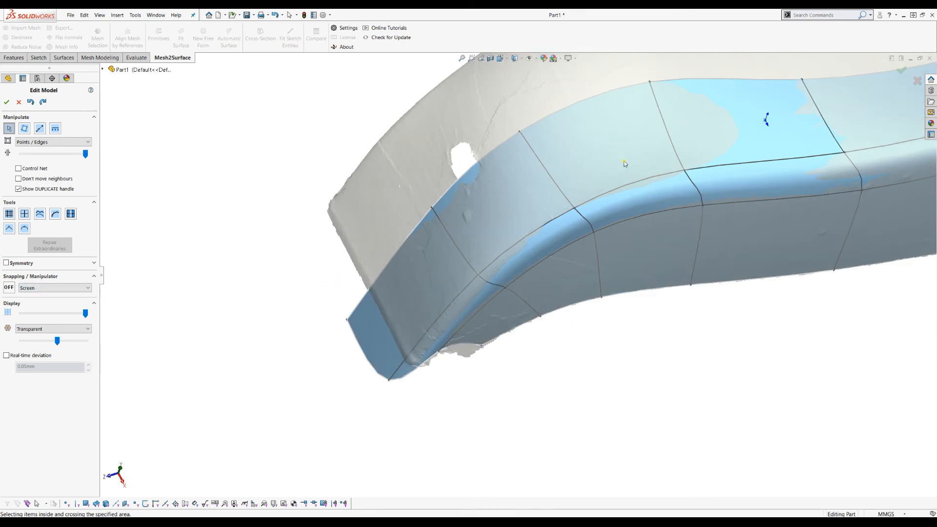
scroll(623, 161, down, 1)
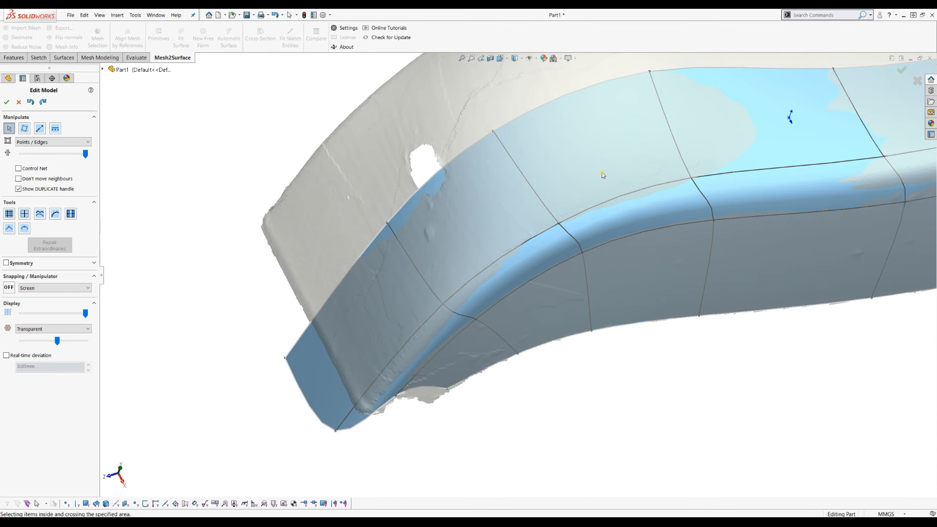
click(55, 287)
click(49, 301)
click(559, 224)
middle_drag(484, 222, 479, 196)
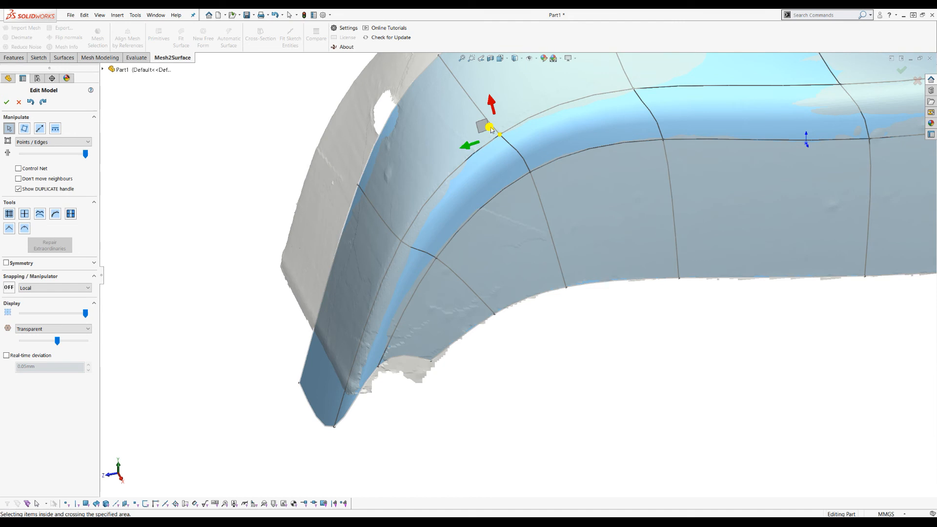
scroll(522, 105, down, 3)
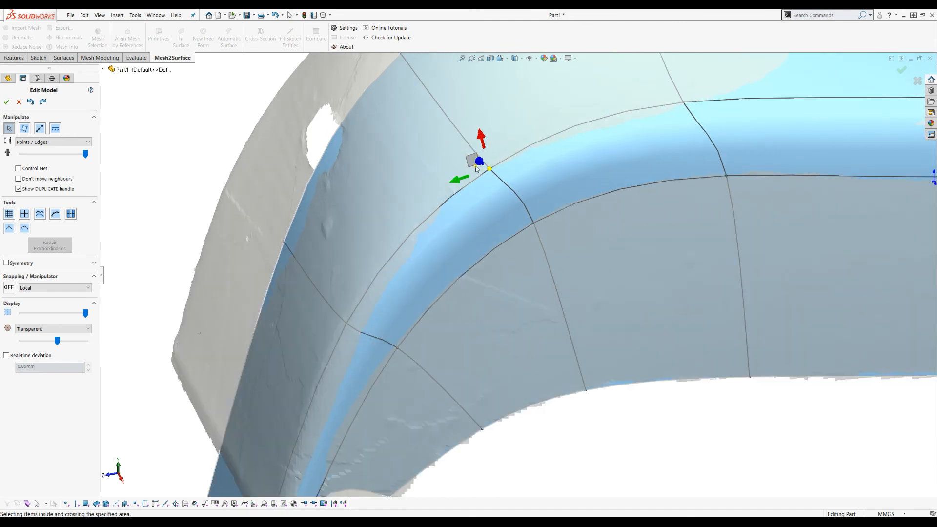
drag(483, 166, 482, 165)
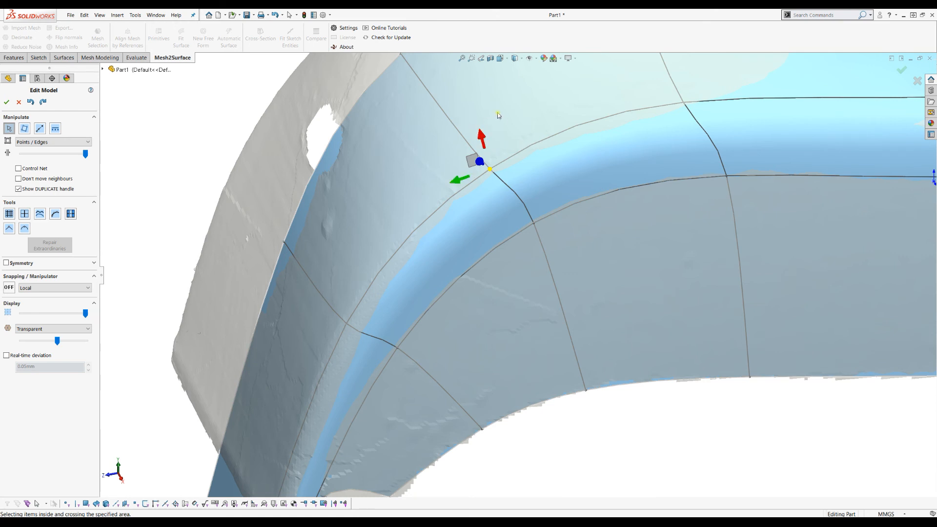
middle_drag(550, 215, 536, 231)
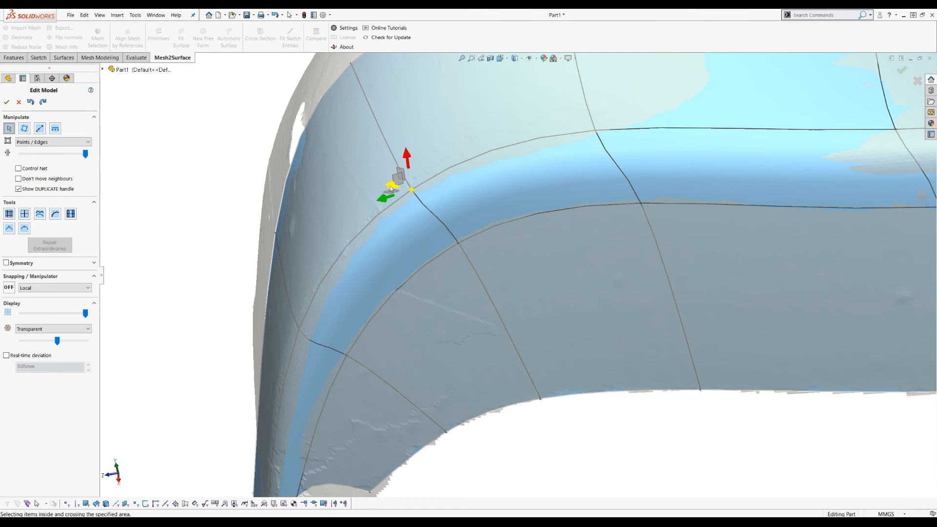
Turn Closest Point snapping back on and snap the whole free-form surface onto the scan mesh, pulling in the overhanging narrow-end edge
click(11, 288)
middle_drag(234, 179, 255, 145)
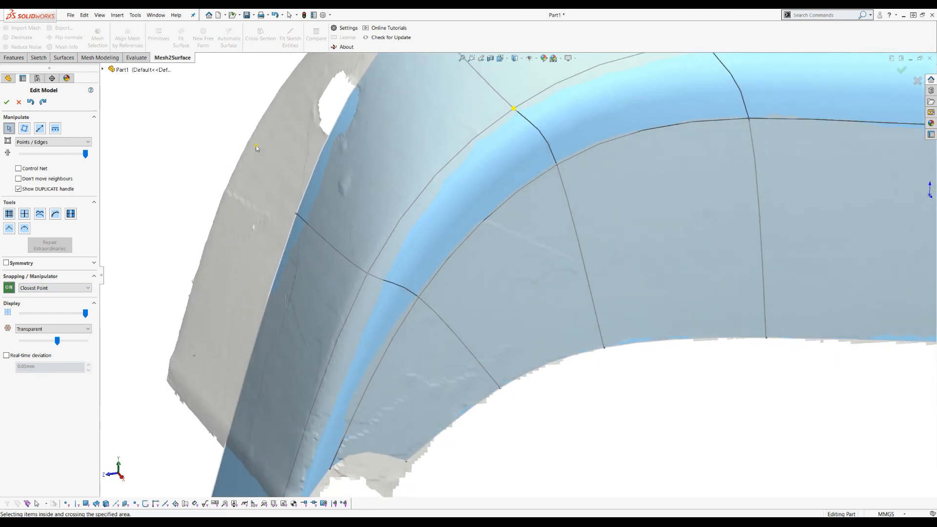
key(z)
key(z)
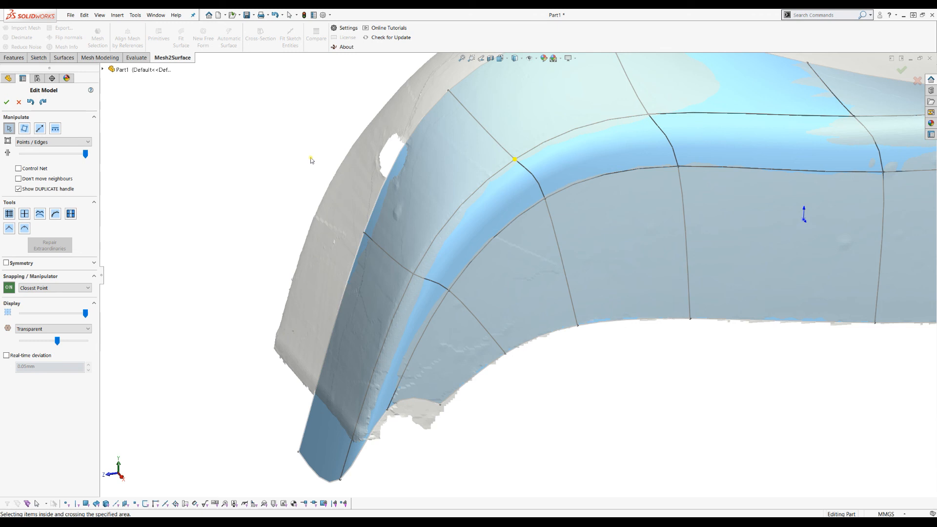
click(55, 213)
middle_drag(210, 161, 218, 152)
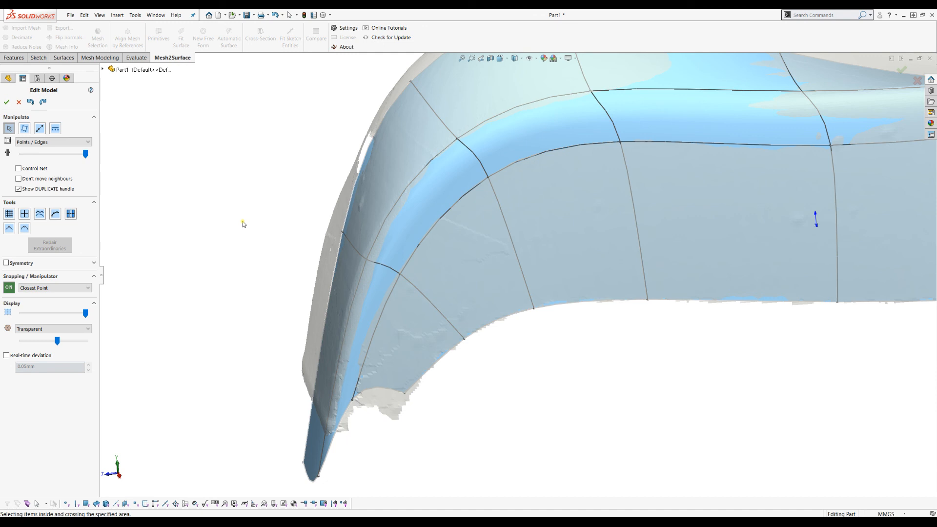
click(56, 215)
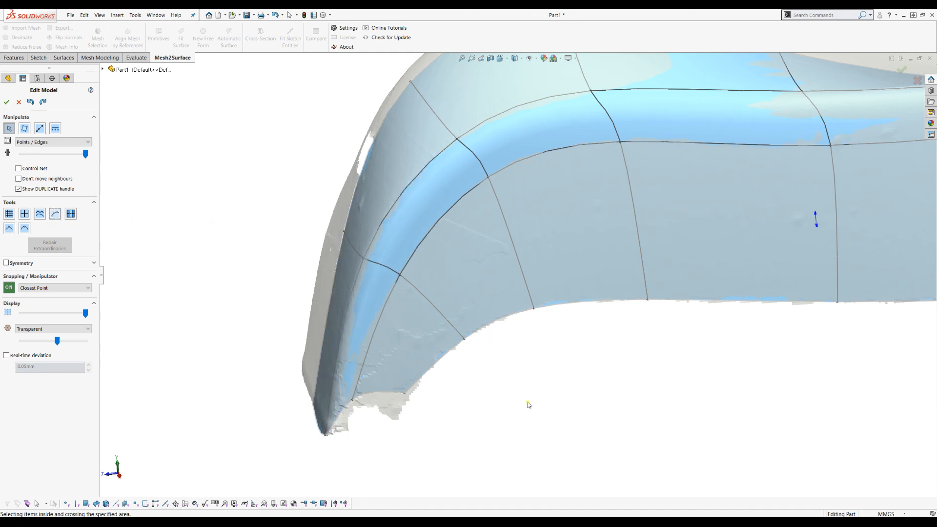
key(z)
middle_drag(509, 370, 560, 374)
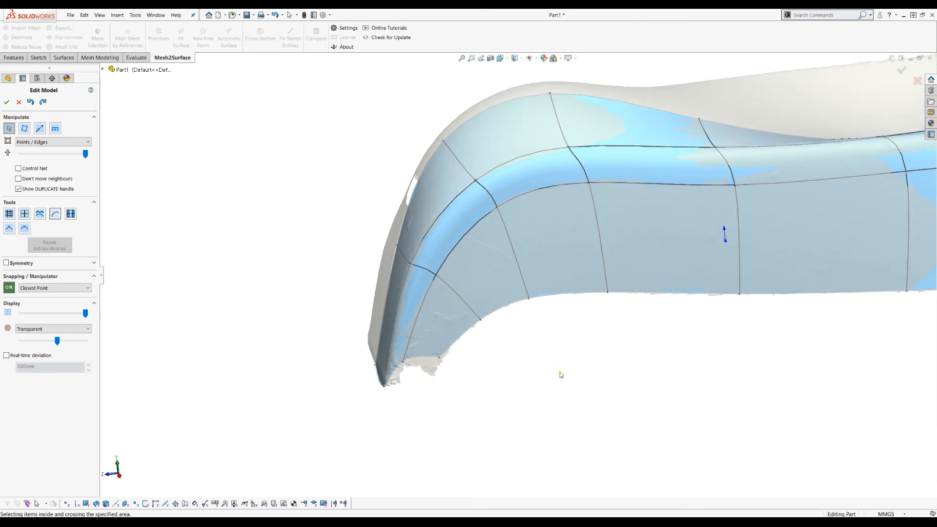
key(z)
key(z)
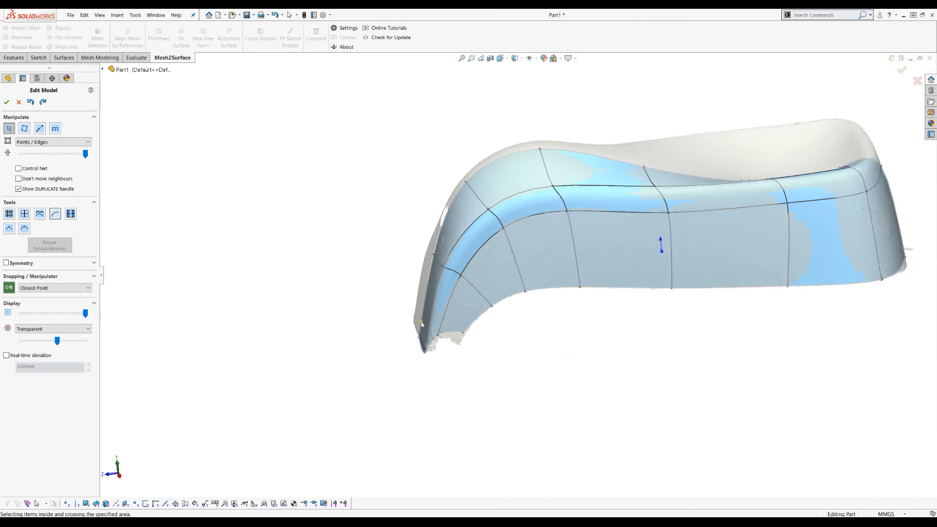
middle_drag(614, 348, 511, 361)
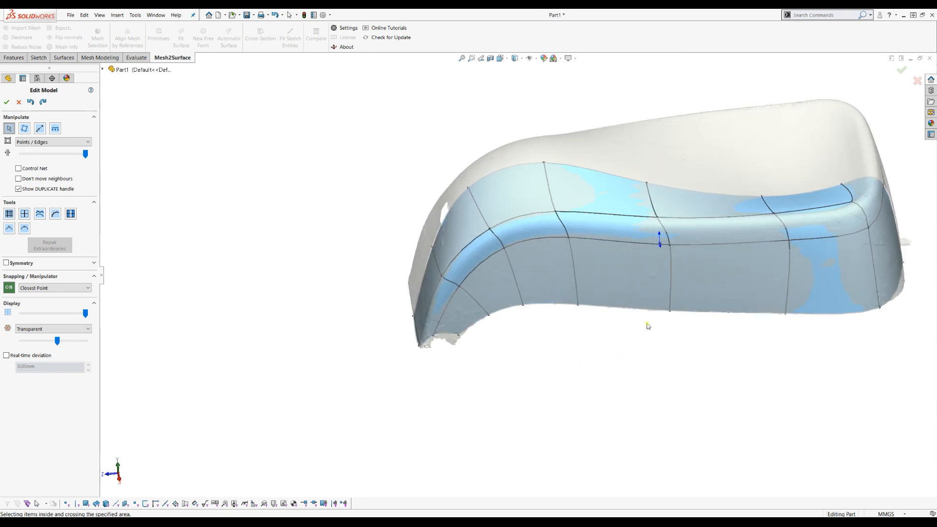